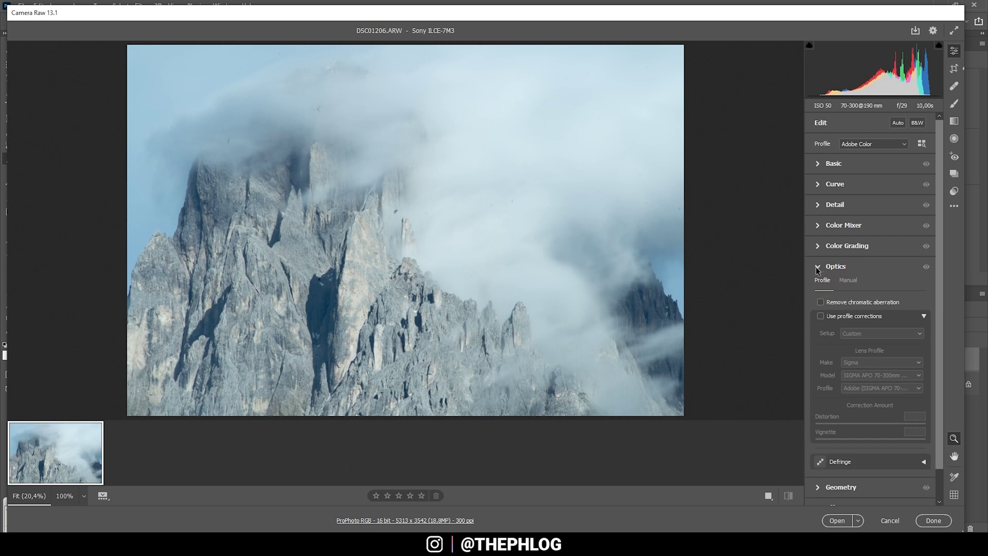
Remove chromatic aberration, compare lens profile corrections on and off, and leave them off.
left_click(820, 302)
left_click(821, 317)
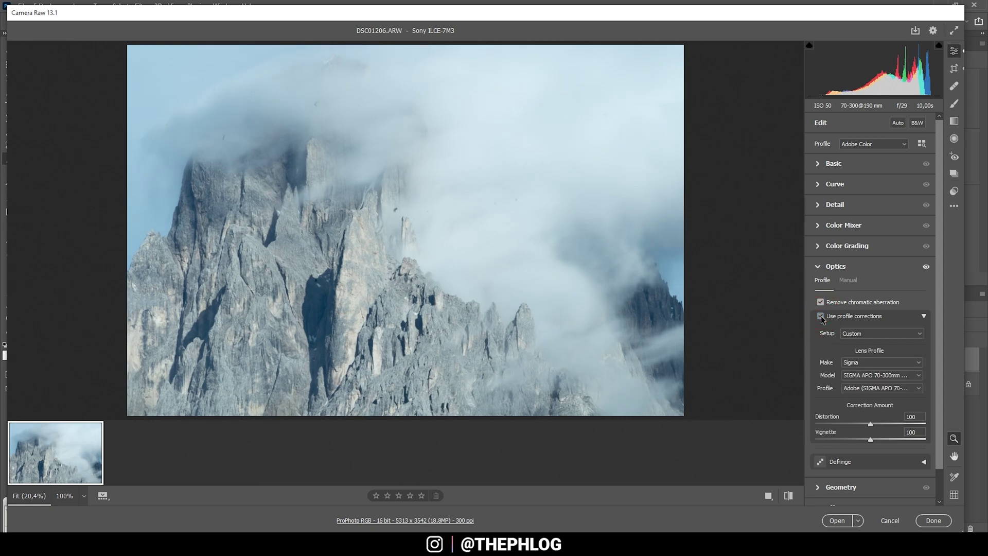
left_click(821, 317)
left_click(821, 317)
left_click(821, 317)
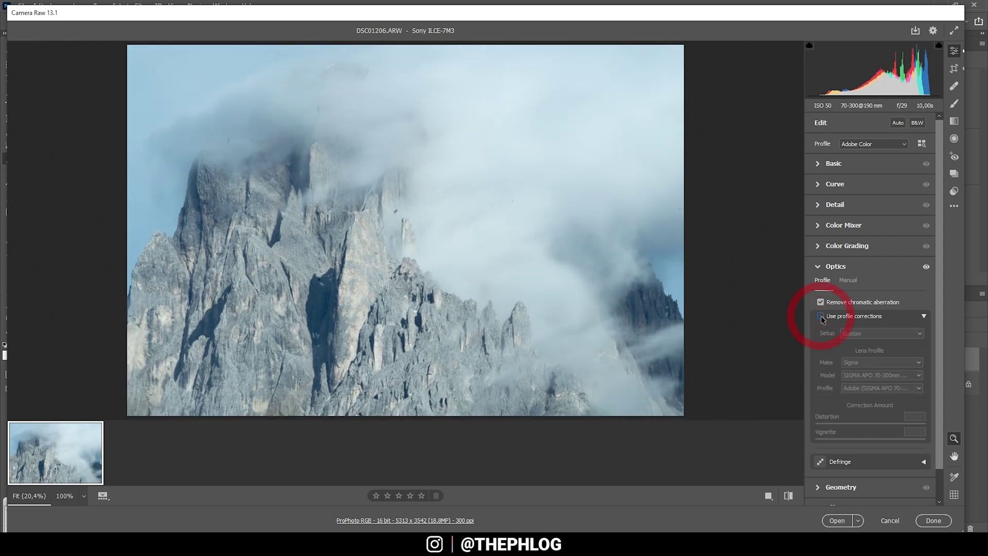
left_click(821, 317)
left_click(821, 317)
left_click(821, 317)
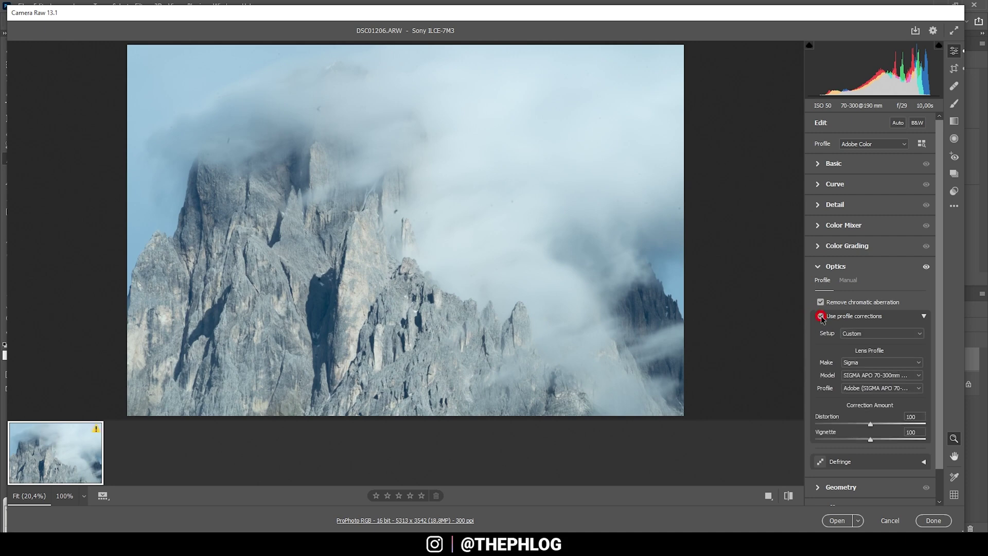
left_click(821, 317)
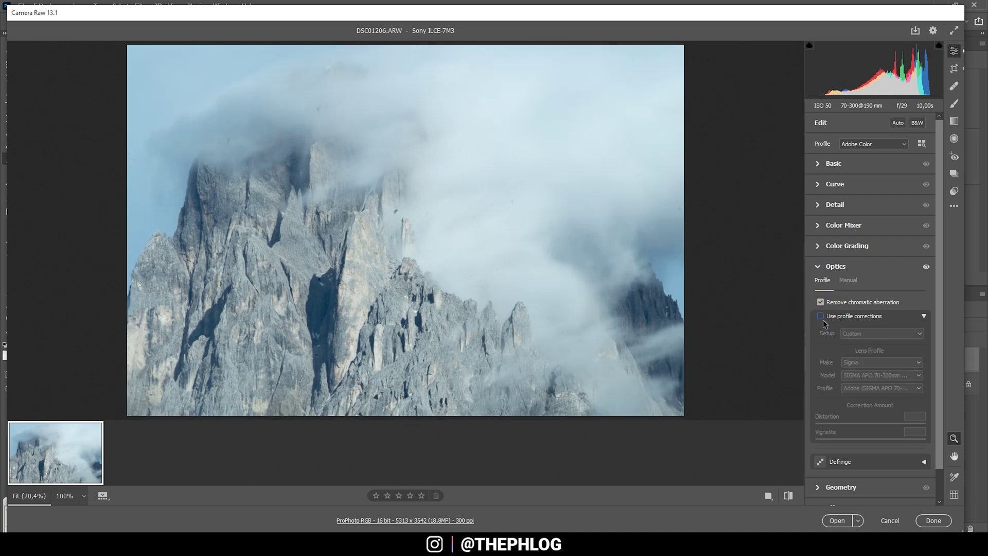
left_click(820, 267)
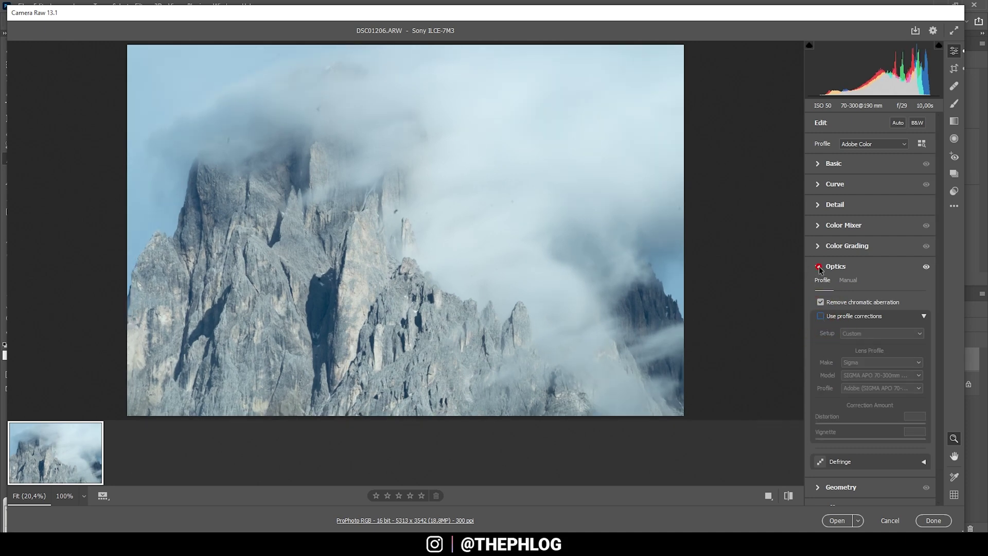
Switch the camera colour profile to Adobe Standard.
left_click(864, 144)
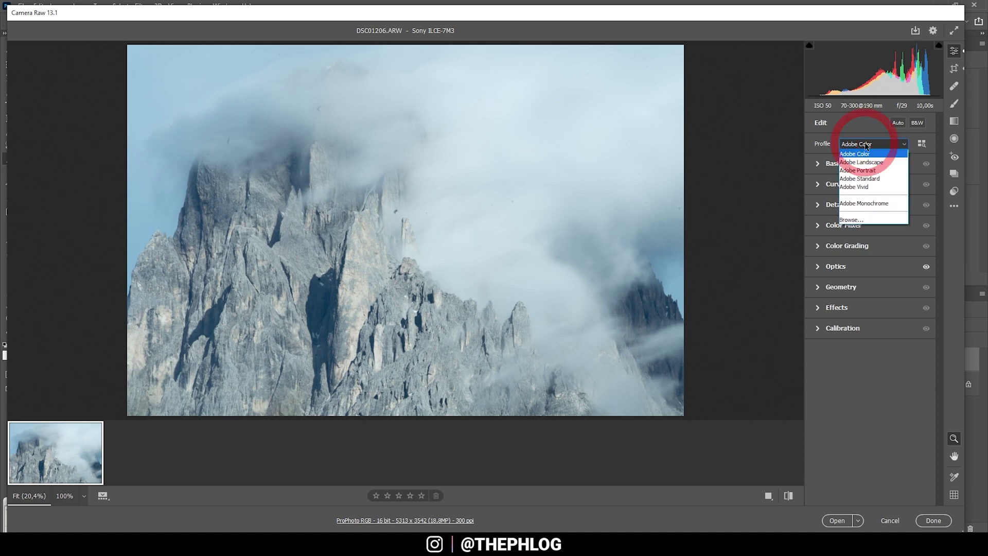
left_click(866, 175)
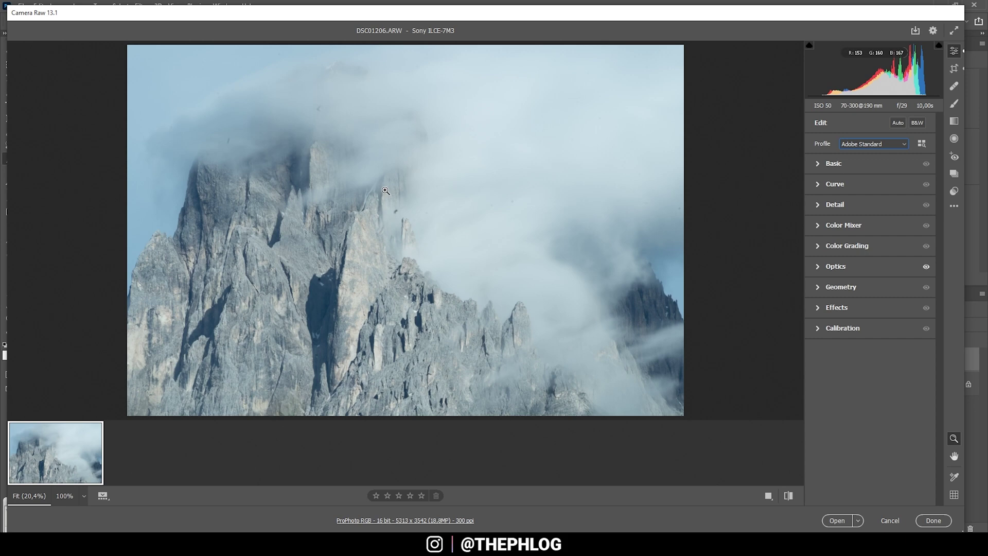
left_click(831, 173)
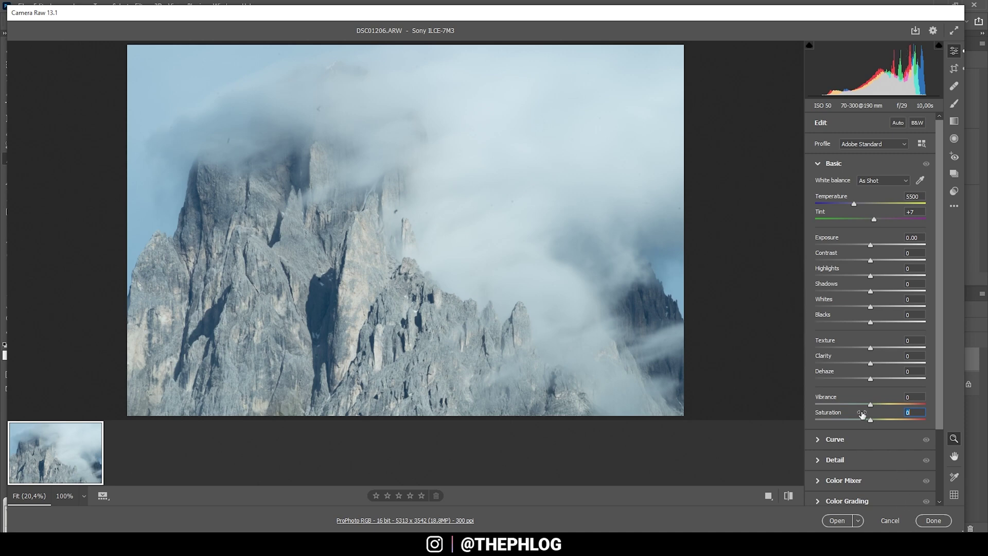
Set Vibrance -13, Saturation -68 and Temperature 4750, and drop Exposure to -0.90.
left_click_drag(870, 404, 864, 407)
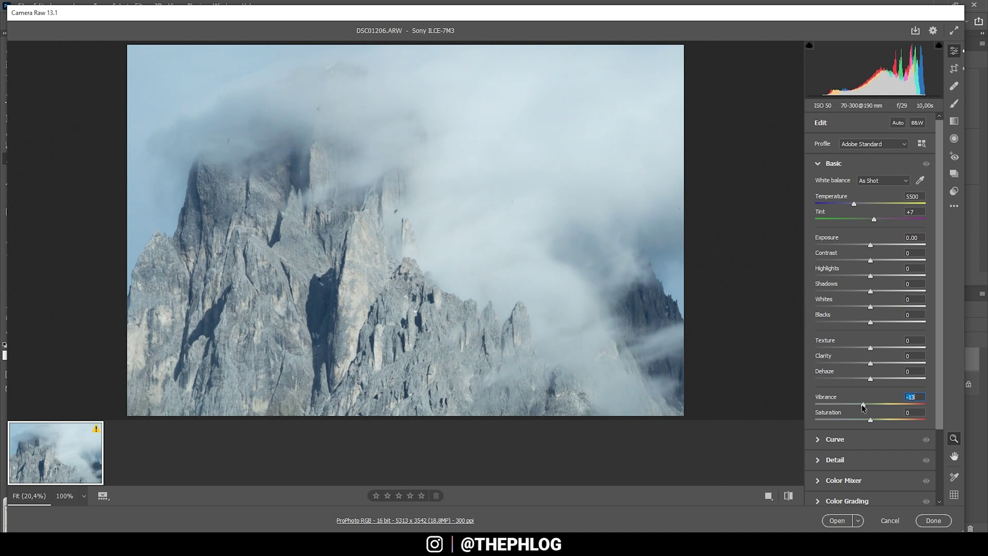
left_click(870, 420)
left_click_drag(867, 420, 833, 418)
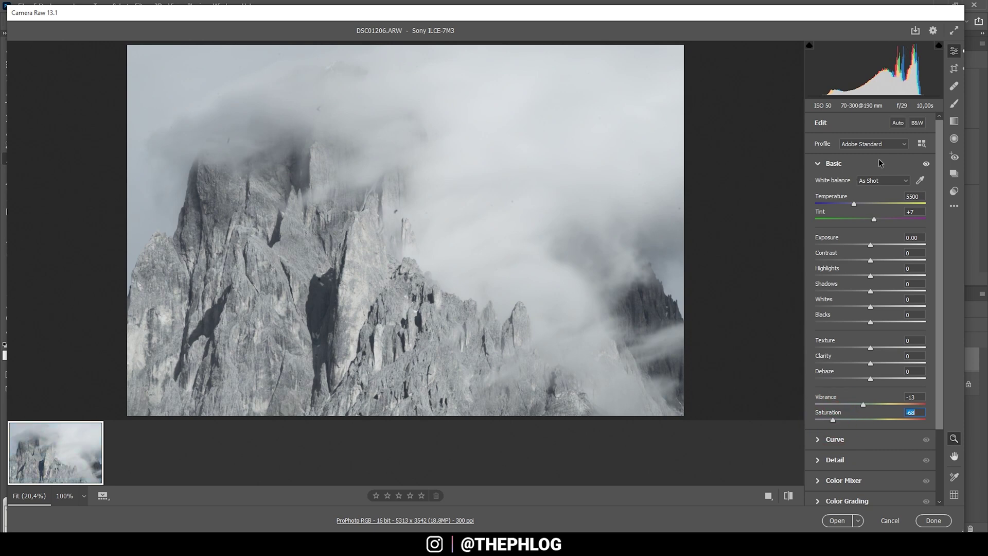
left_click(854, 204)
left_click_drag(854, 204, 845, 202)
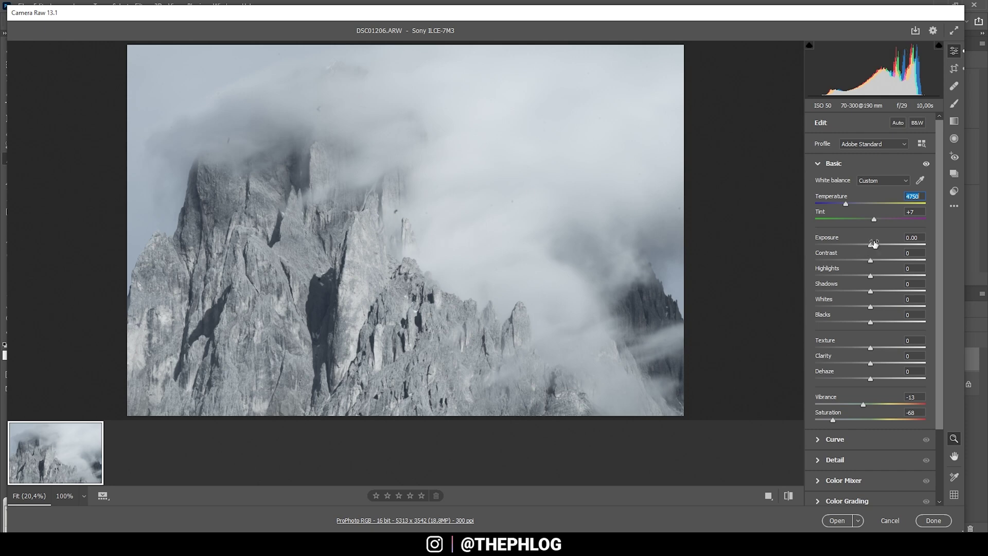
left_click_drag(870, 245, 861, 247)
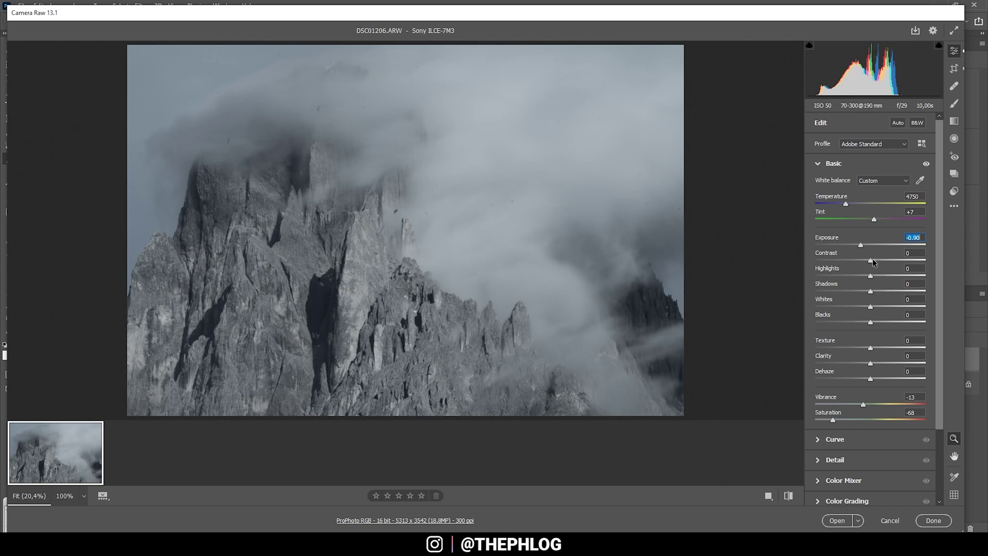
Raise Contrast to +41 and Whites to +25, with Highlights at -8.
mouse_move(871, 259)
left_mouse_down()
mouse_move(894, 259)
mouse_move(866, 278)
left_mouse_up()
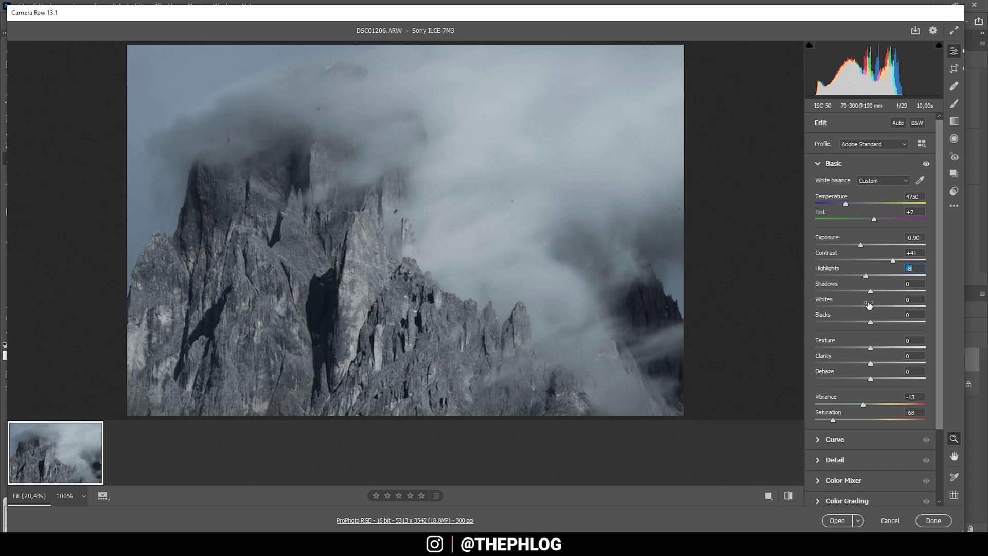
left_click_drag(870, 307, 884, 311)
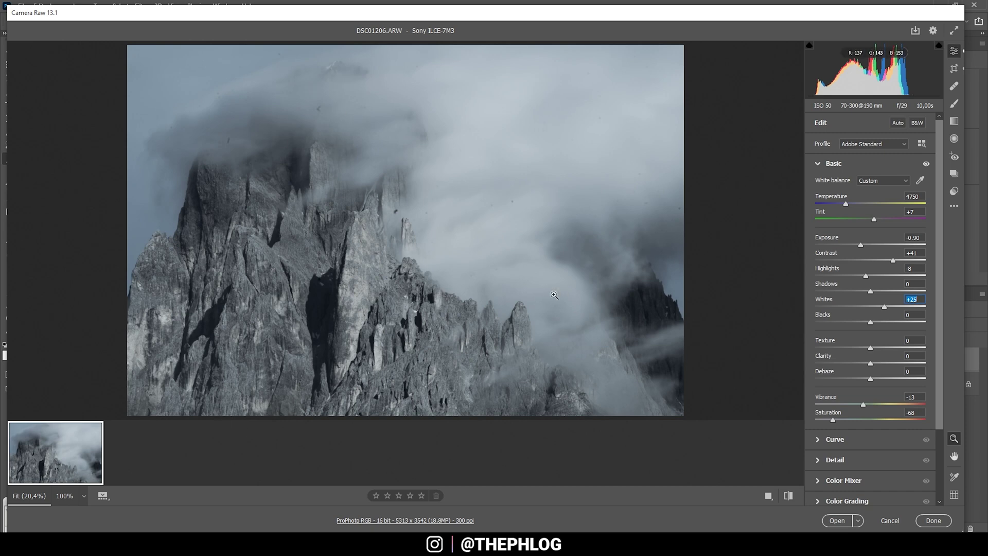
left_click(873, 349)
Set Texture +9, Clarity +11 and Dehaze +23, then collapse the Basic panel.
left_click_drag(874, 346, 875, 347)
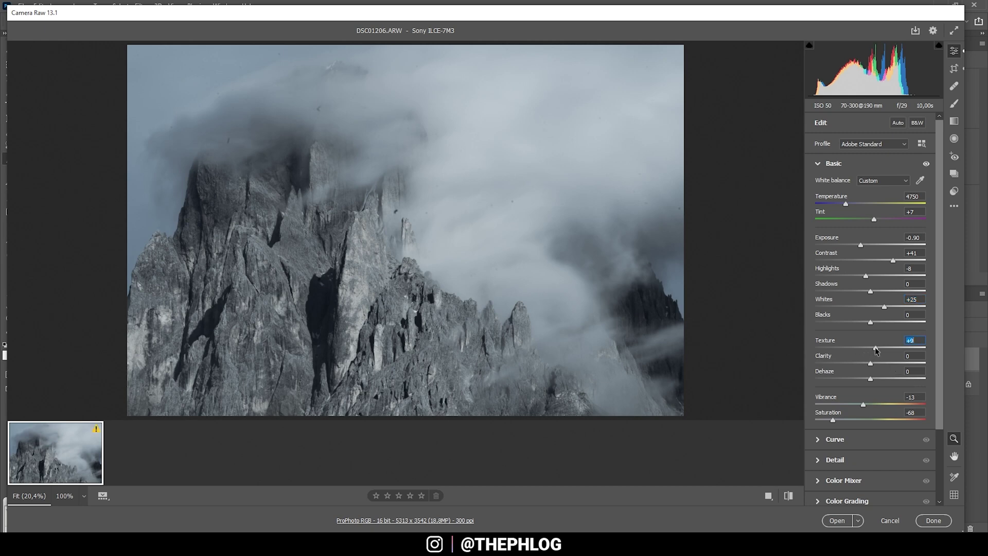
left_click(871, 364)
left_click_drag(872, 364, 877, 364)
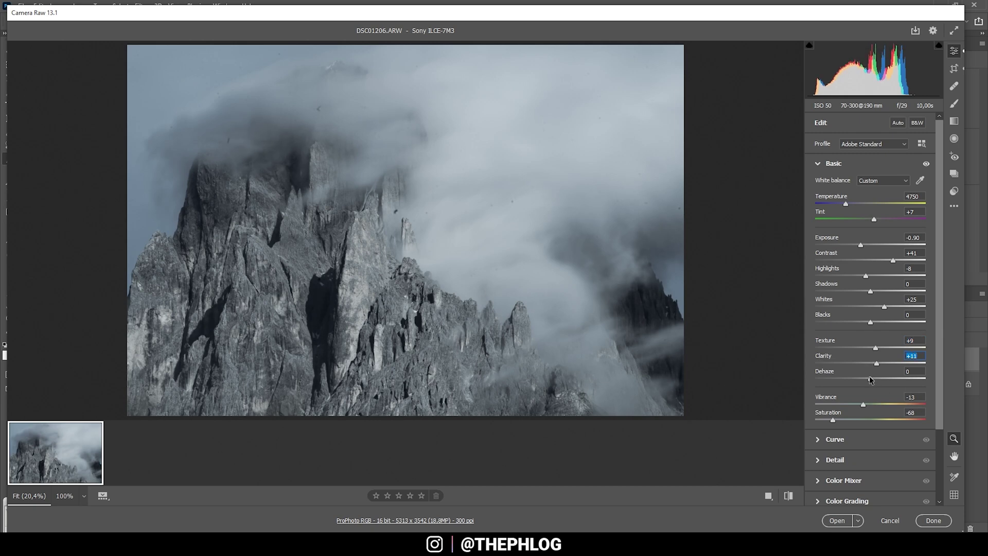
left_click_drag(871, 380, 879, 380)
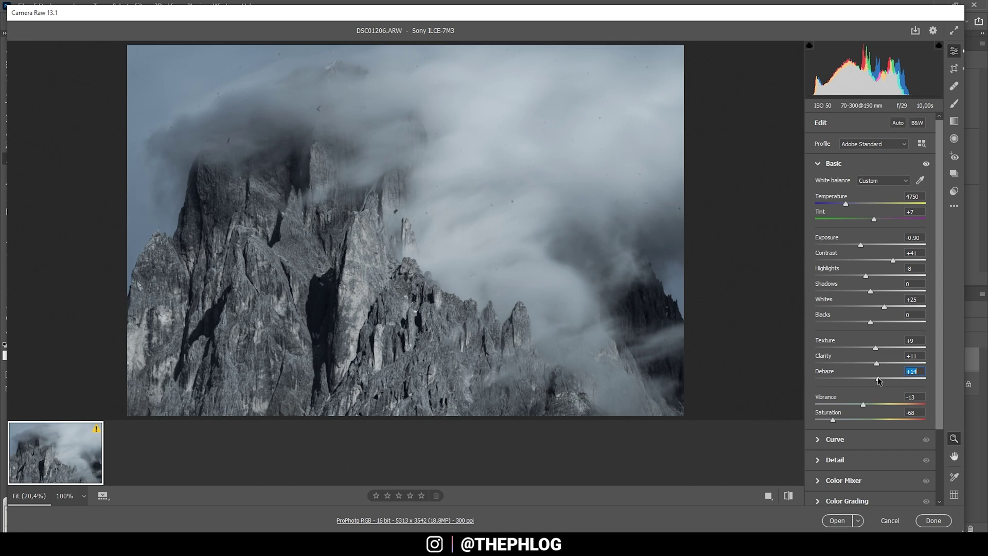
left_click_drag(879, 380, 884, 380)
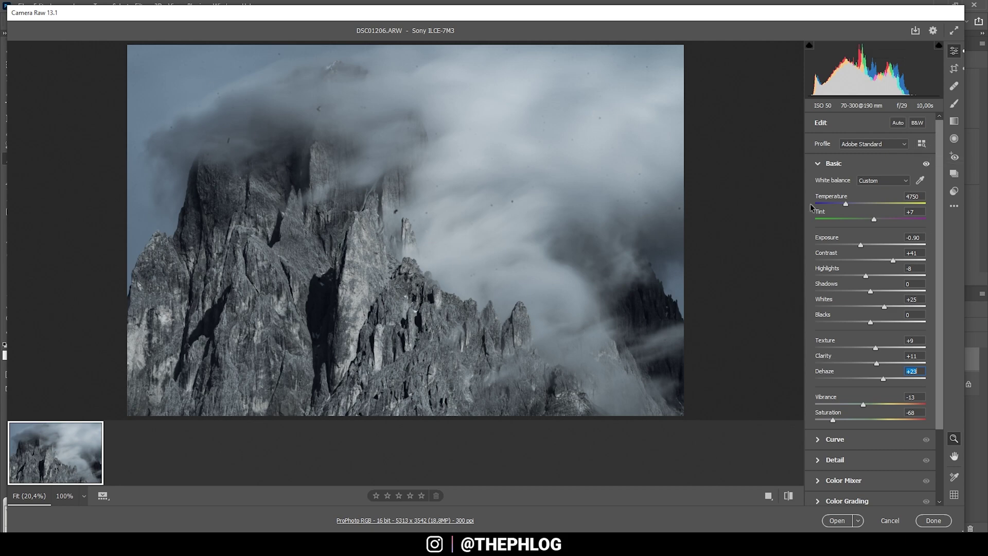
left_click(822, 165)
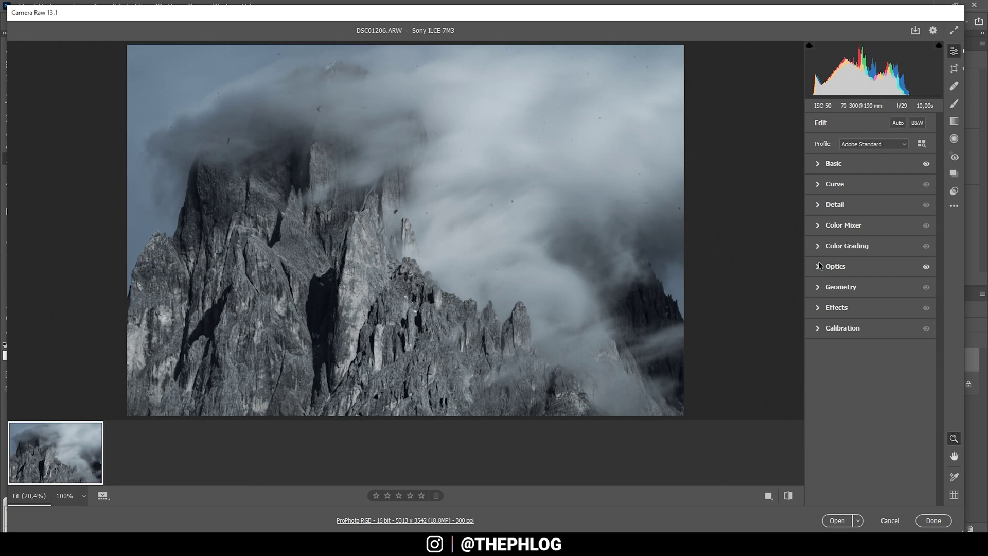
Tint the shadows blue in Color Grading with Hue 222 and Saturation 15.
left_click(821, 244)
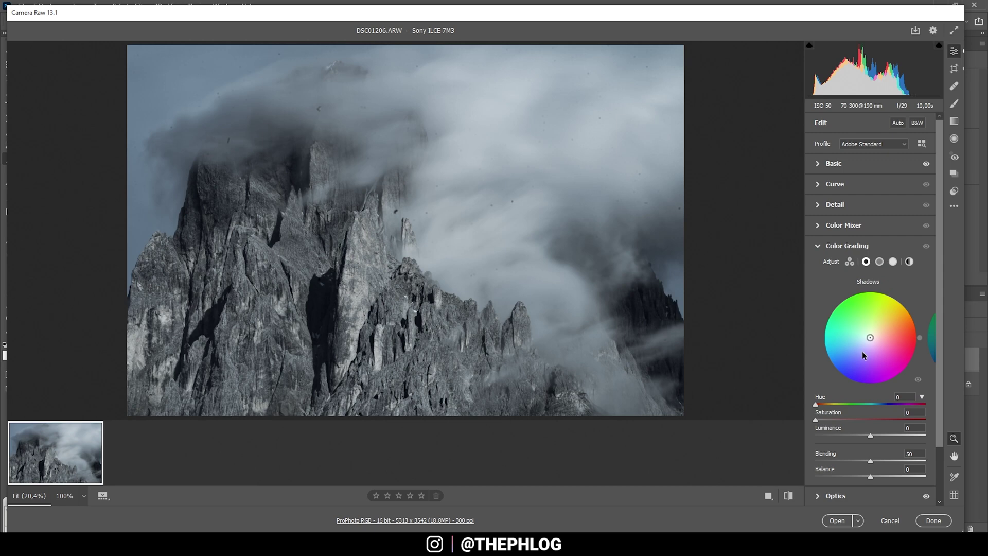
left_click_drag(870, 340, 864, 341)
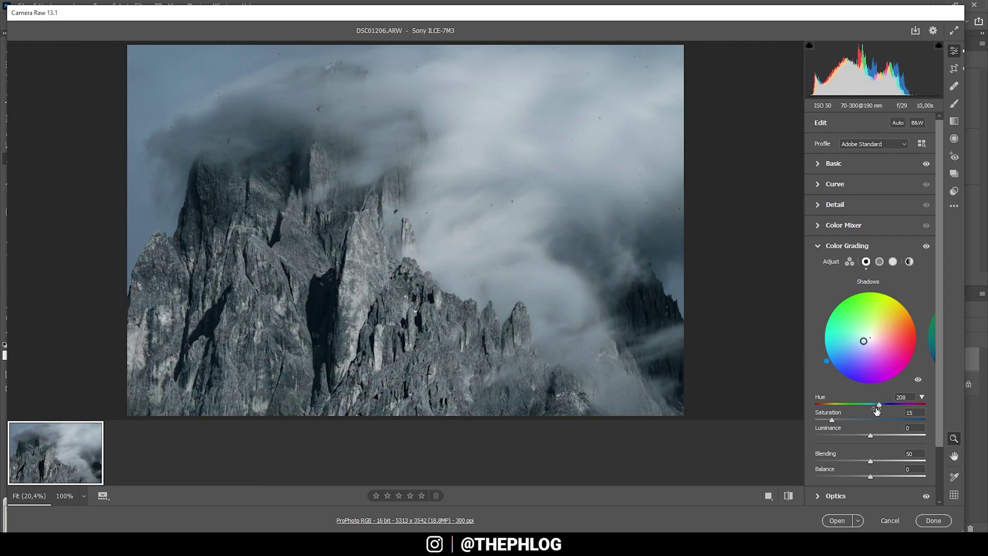
left_click_drag(879, 406, 883, 408)
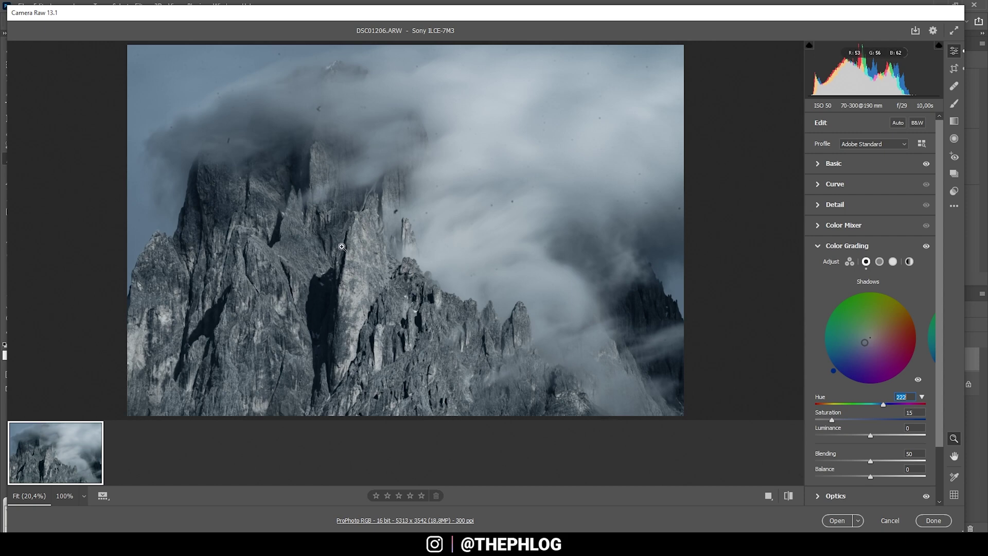
Darken the photo's edges with a vignette in the Effects panel.
left_click(818, 246)
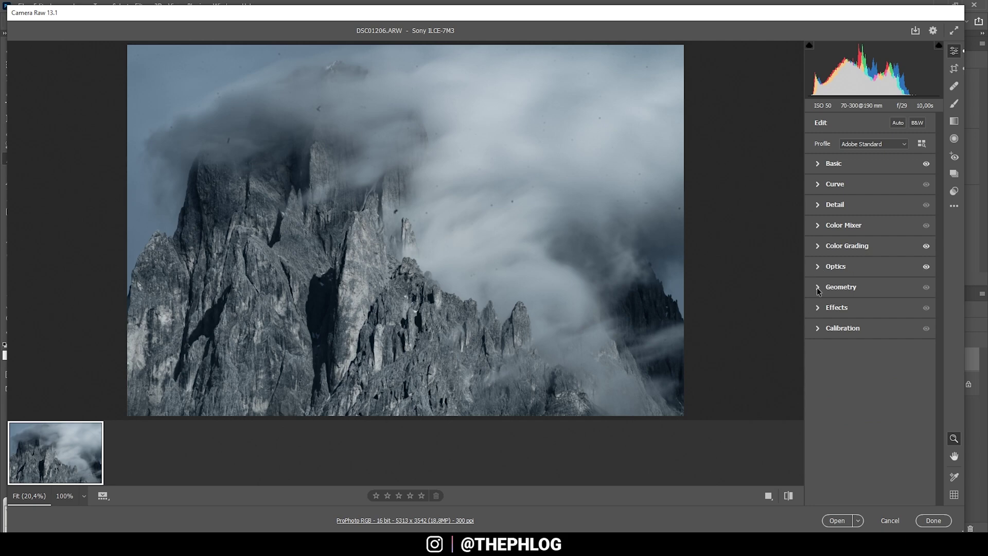
left_click(818, 286)
left_click(818, 287)
left_click(817, 308)
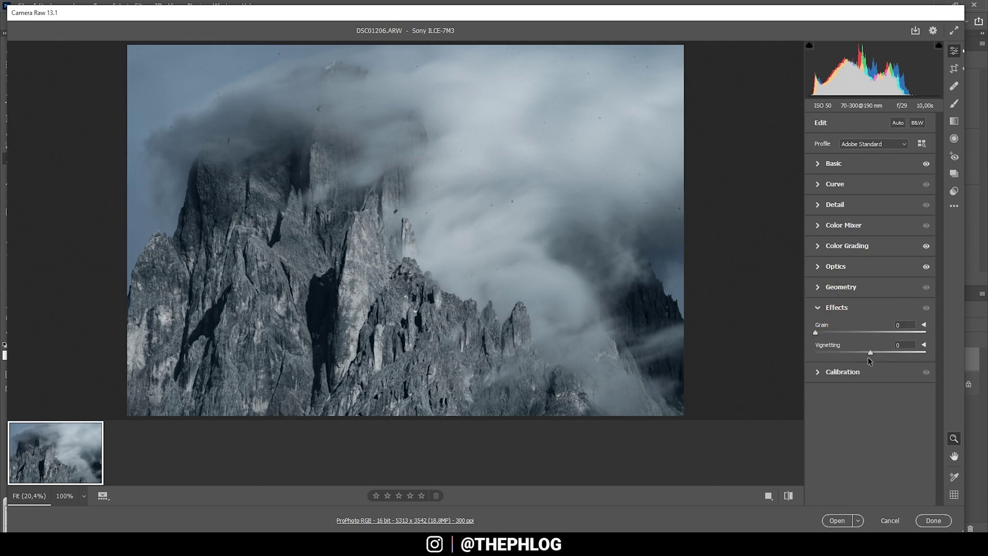
left_click_drag(872, 353, 859, 351)
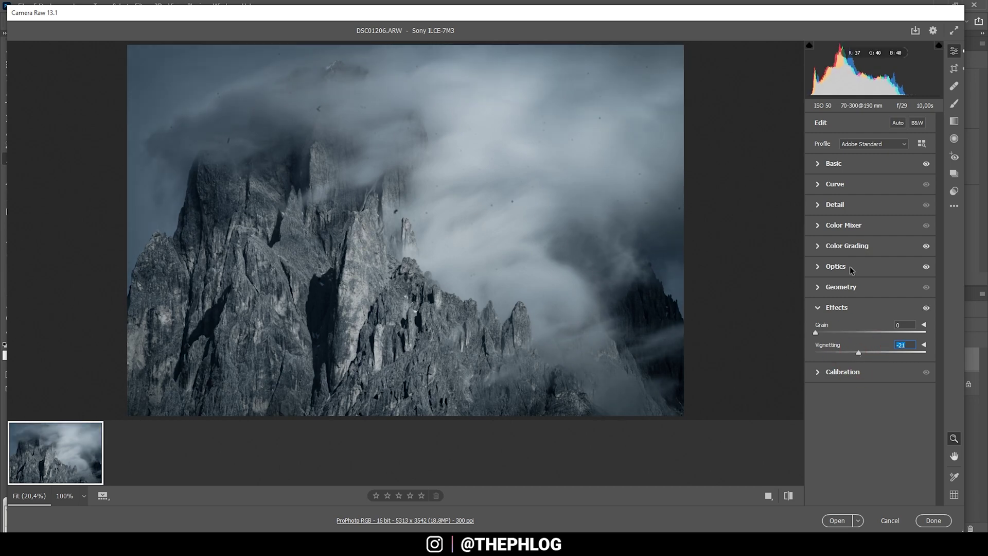
left_click(820, 267)
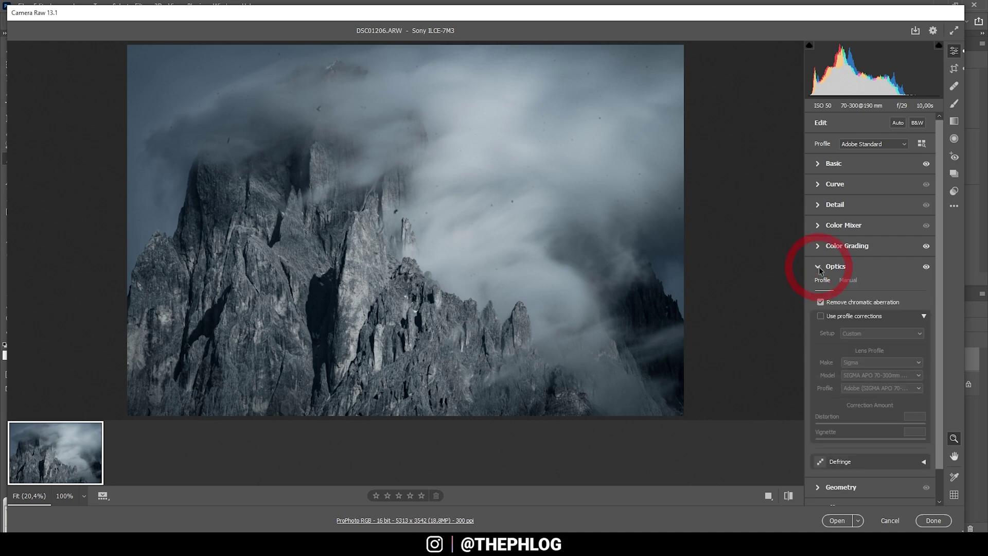
Sharpen with Amount 75, Radius 0.5, Detail 100 and Masking 57.
left_click(819, 206)
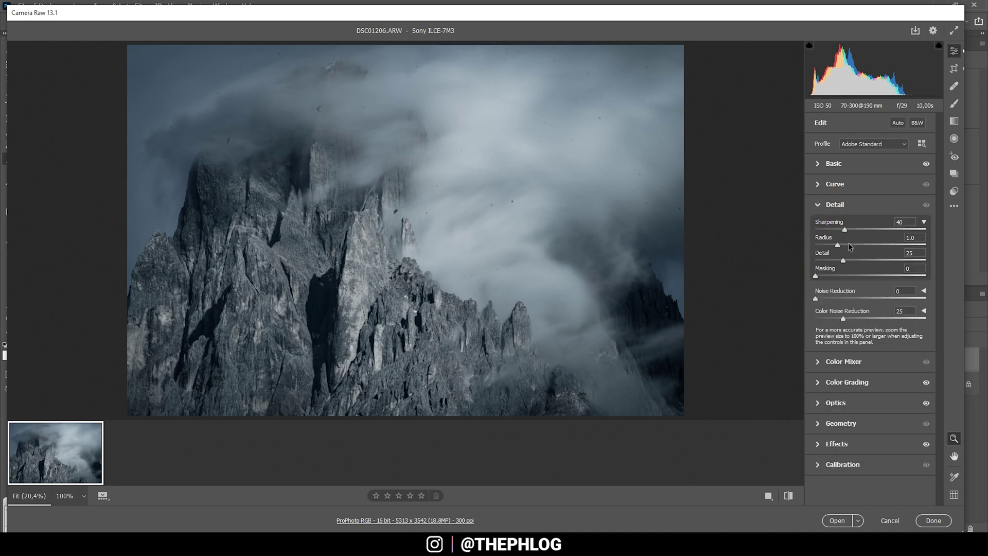
left_click_drag(845, 230, 855, 230)
key("Tab")
key("Tab")
type("100")
key("Tab")
left_click_drag(842, 278, 876, 278)
Open the photo in Photoshop and spot-heal the dark dust spots in the sky.
left_click(836, 520)
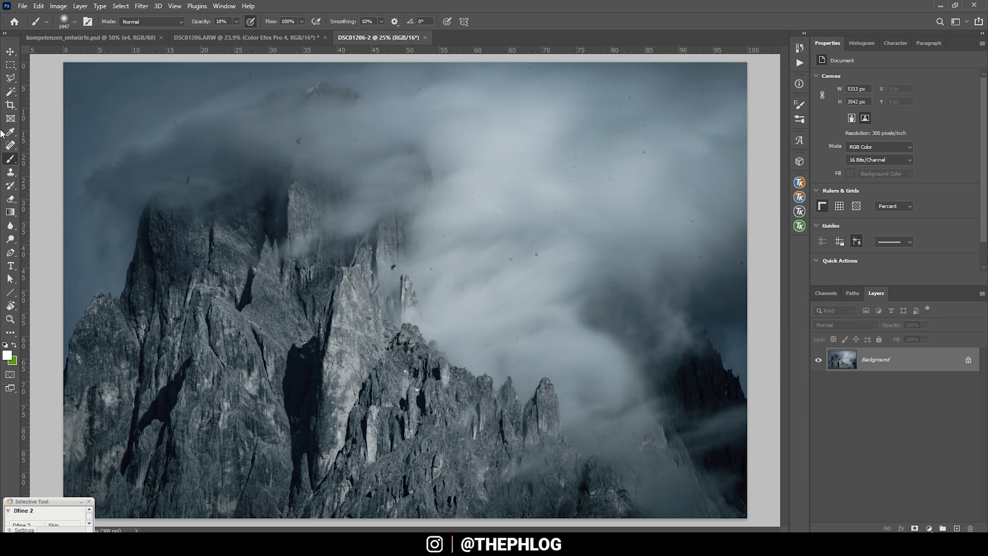
left_click(10, 146)
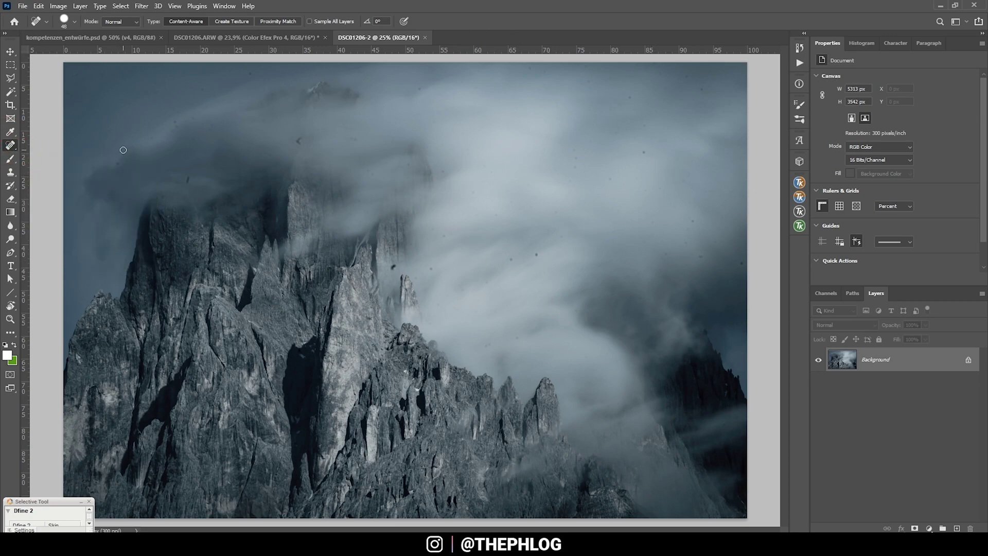
scroll(77, 156, "up", 8)
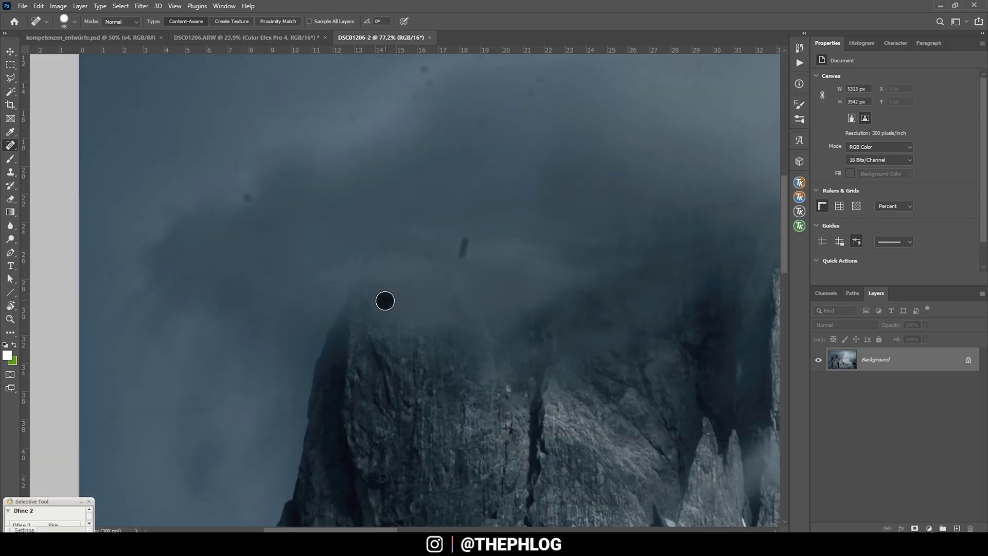
left_click_drag(468, 234, 452, 269)
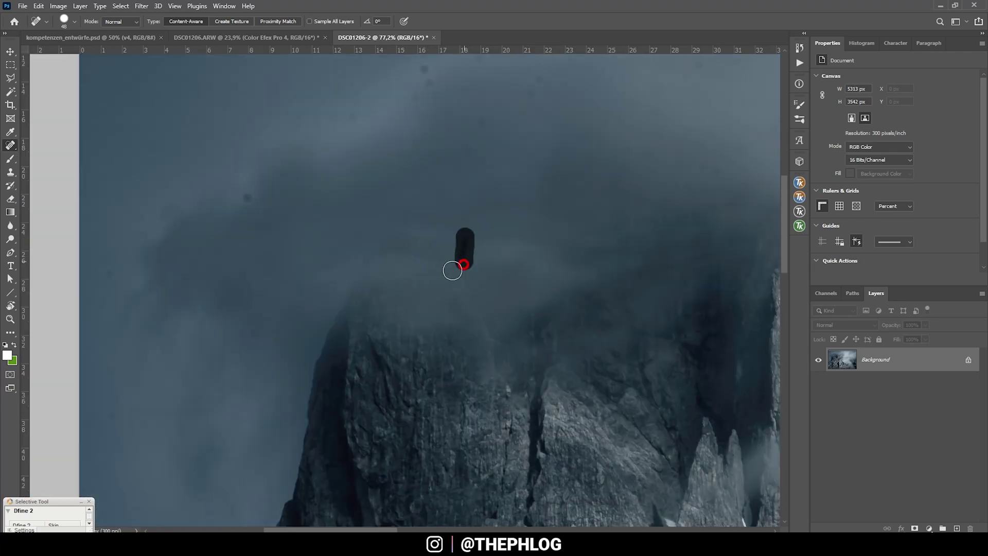
left_click(111, 415)
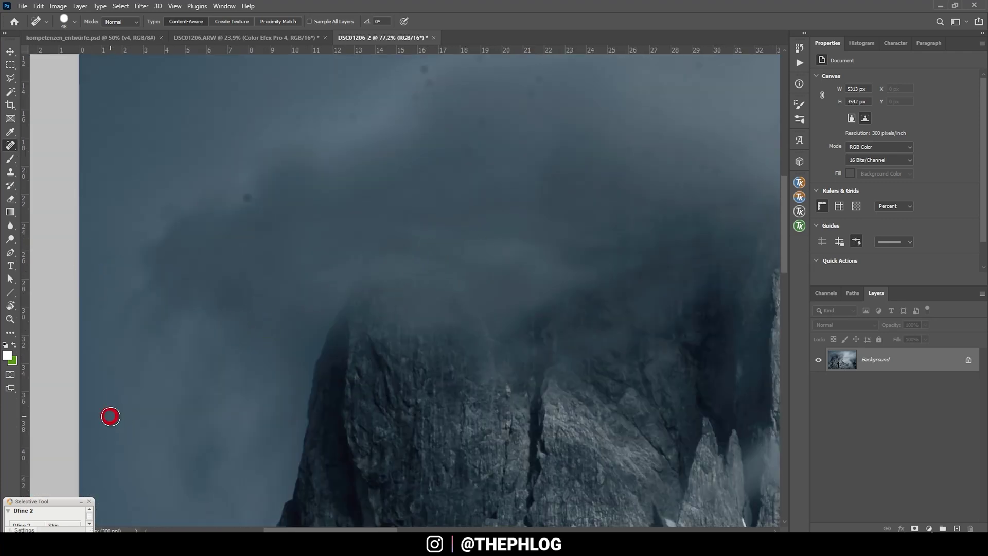
left_click(169, 216)
Spot-heal the remaining dust spots near the top edge and in the fog.
scroll(426, 293, "up", 5)
scroll(326, 280, "right", 8)
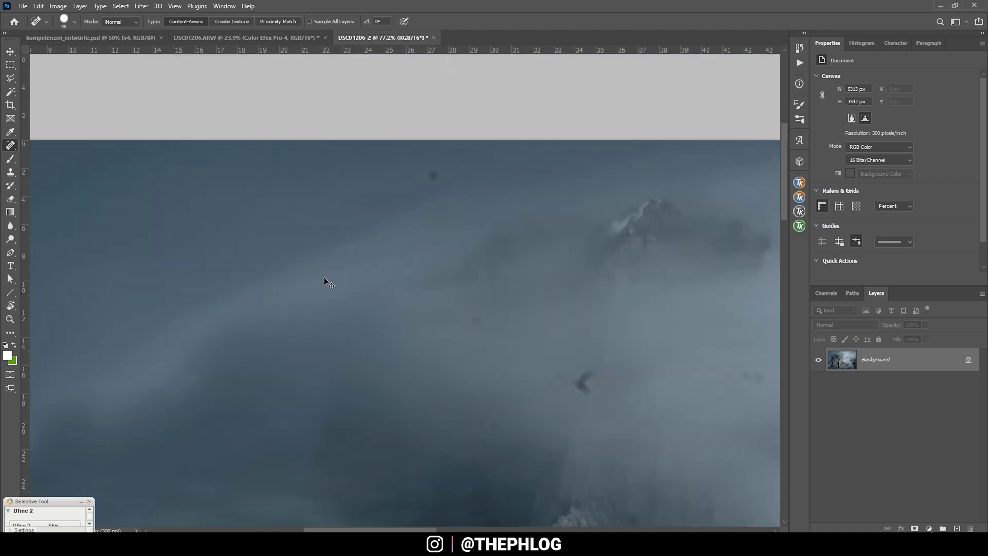
left_click(426, 212)
scroll(425, 206, "down", 5)
scroll(425, 207, "up", 5)
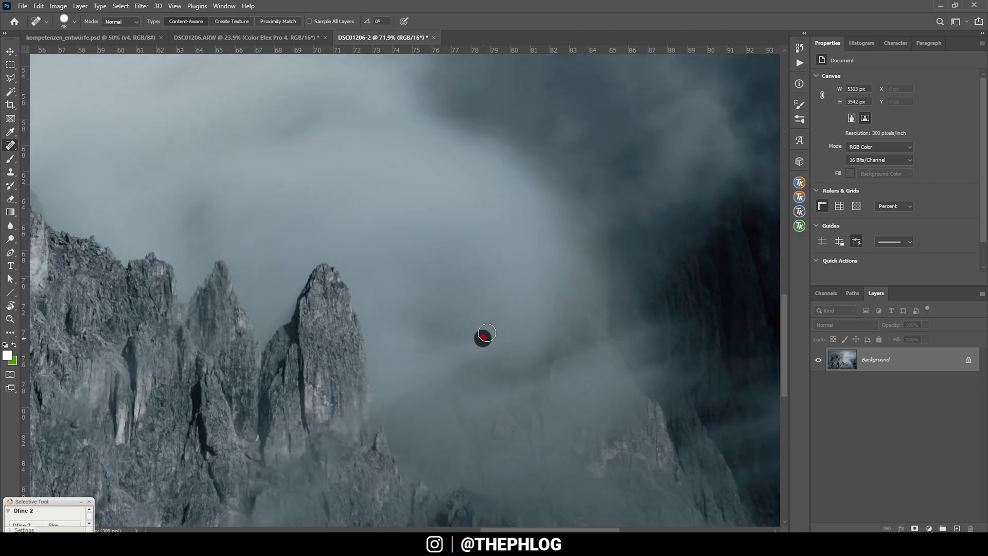
scroll(491, 312, "right", 8)
scroll(491, 313, "up", 5)
left_click(265, 319)
scroll(264, 320, "up", 5)
left_click(359, 177)
scroll(303, 242, "down", 5)
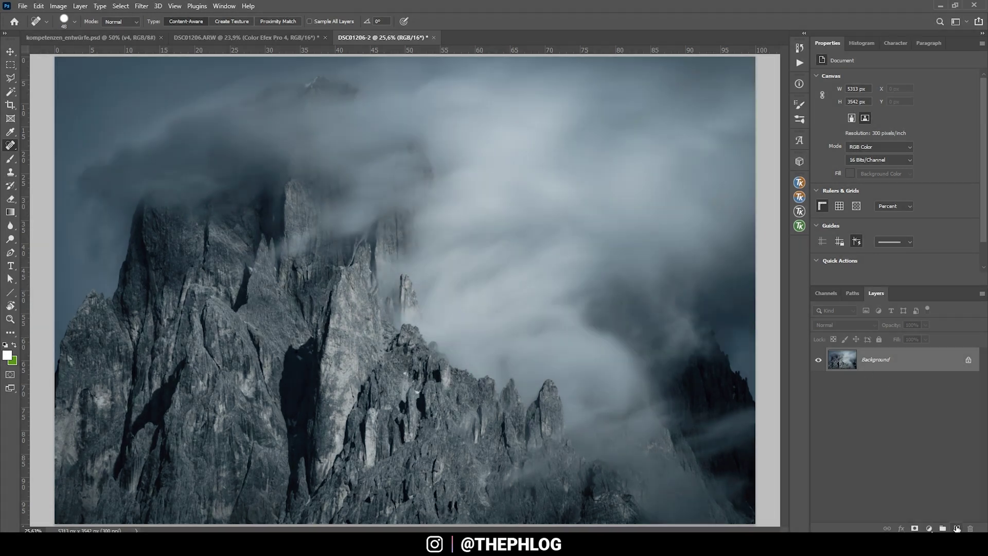
Add a new empty Layer 1 set to Overlay blending.
left_click(956, 529)
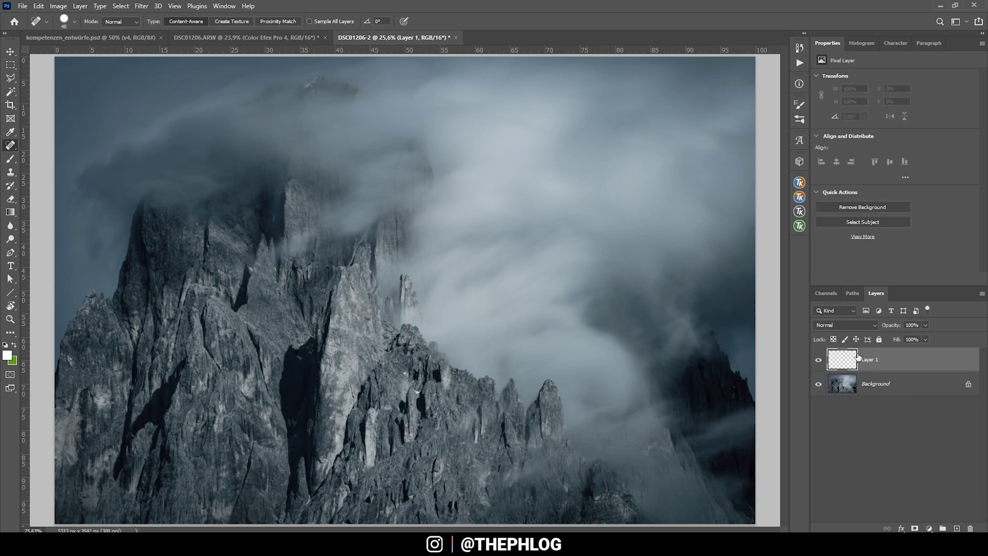
left_click(837, 325)
left_click(826, 403)
Mask Layer 1 with the Lights-2 luminosity mask from TK RapidMask2.
left_click(799, 227)
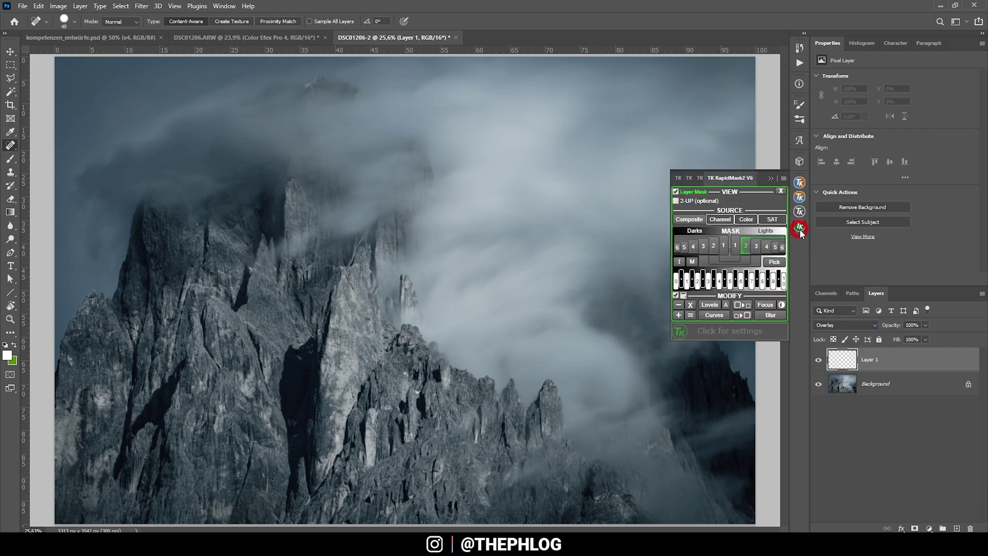
left_click(677, 193)
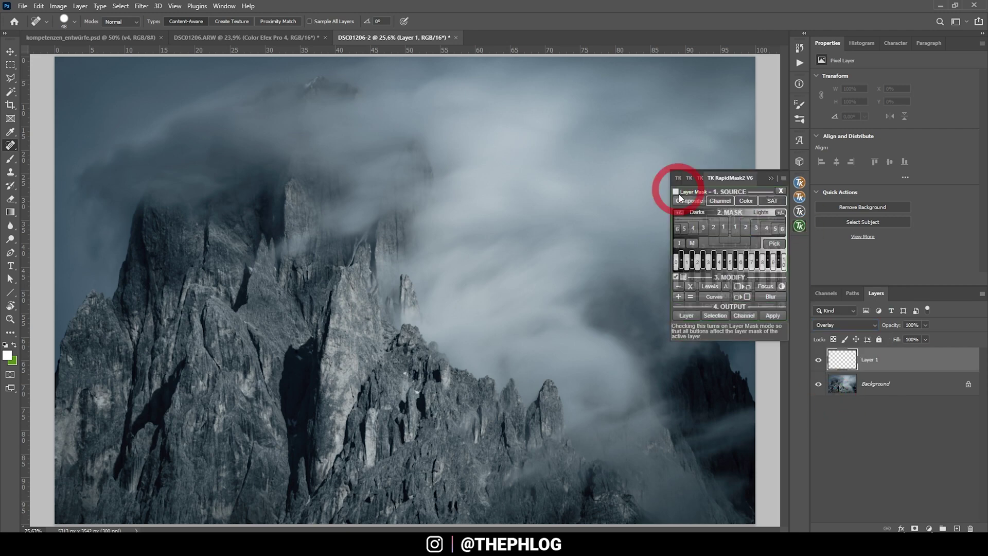
left_click(747, 228)
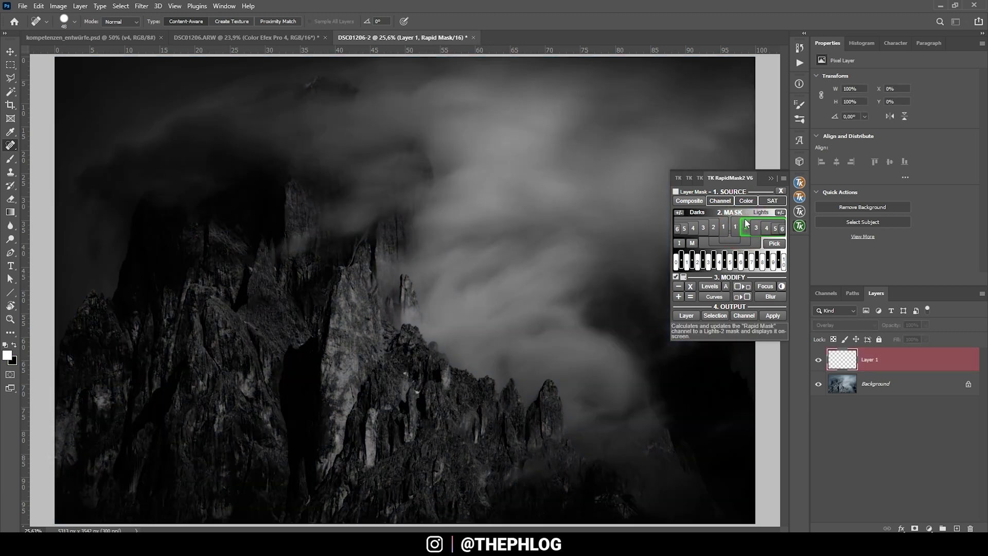
left_click(679, 245)
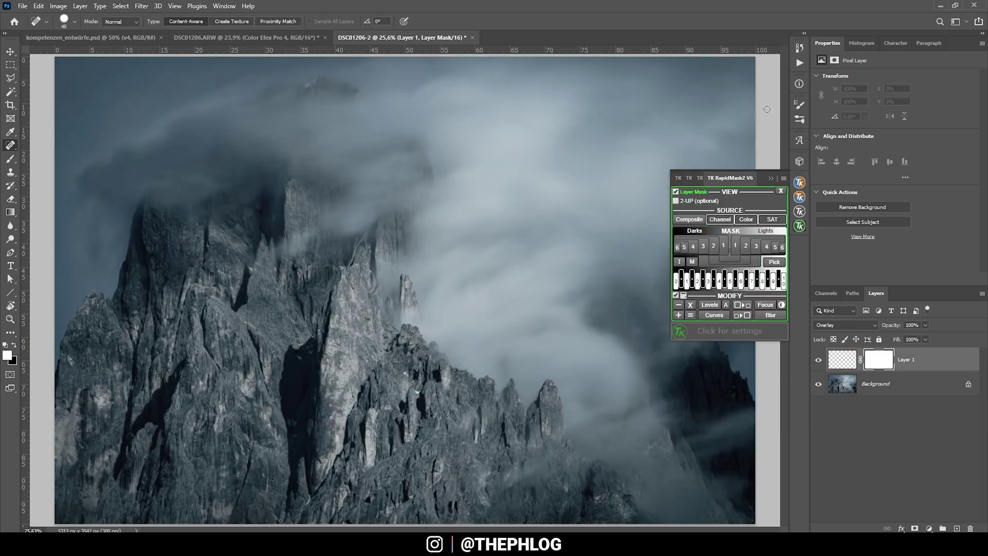
left_click(746, 246)
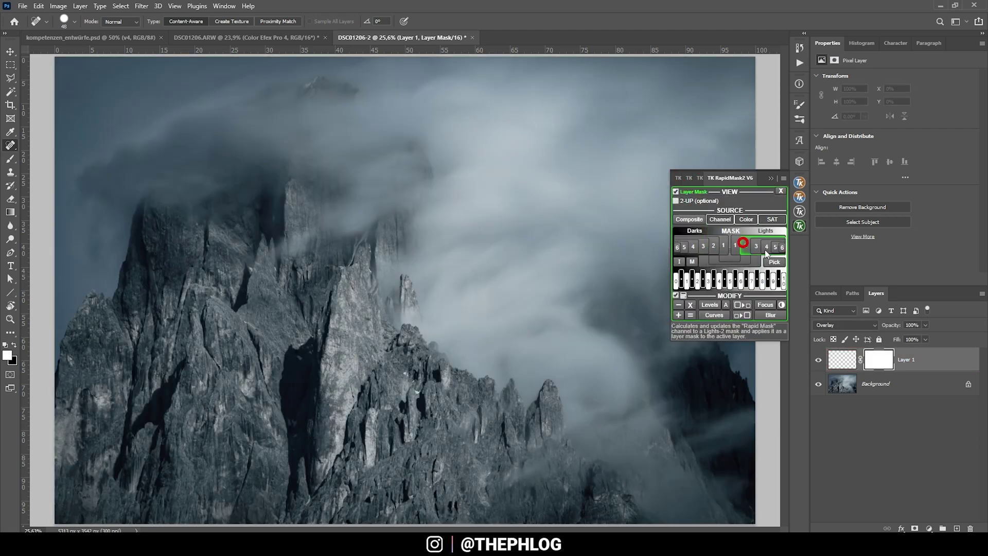
left_click(838, 364)
Paint white at 23% brush opacity over the bright fog, clouds and rock faces.
key("b")
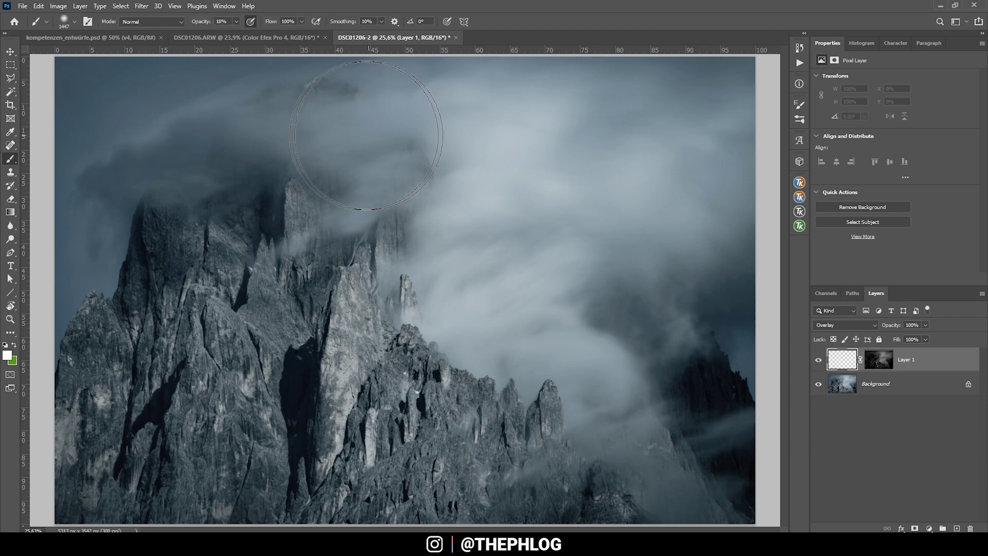
left_click(235, 22)
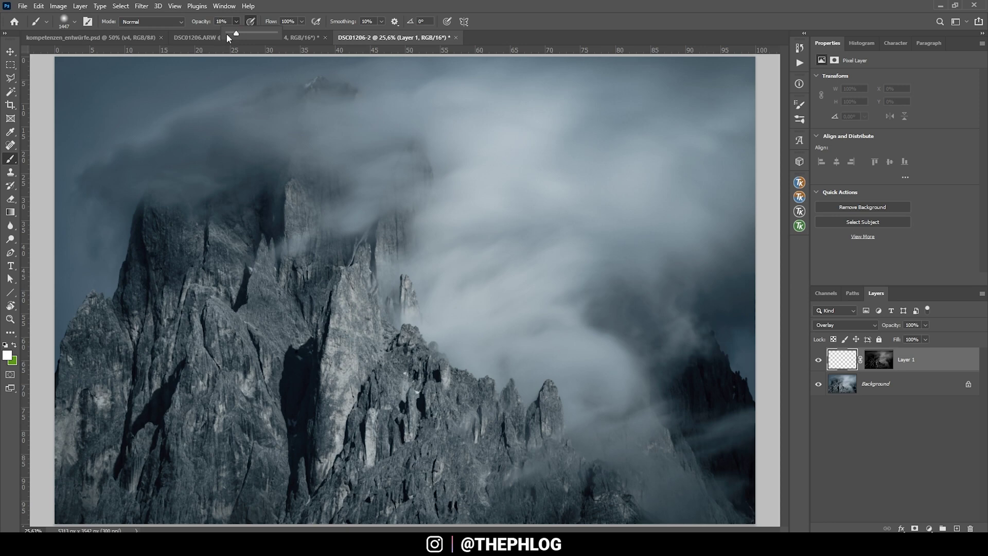
left_click_drag(239, 36, 239, 35)
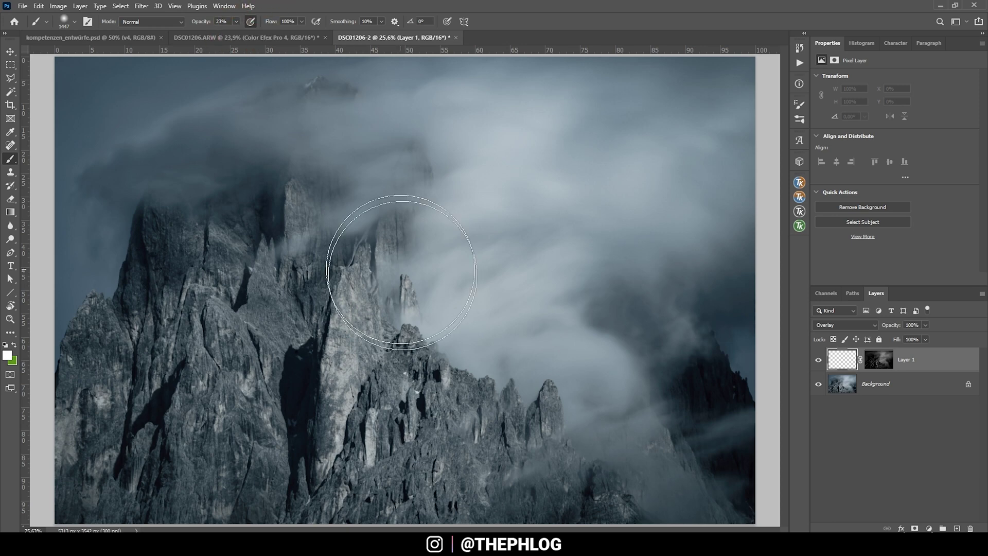
left_click(338, 320)
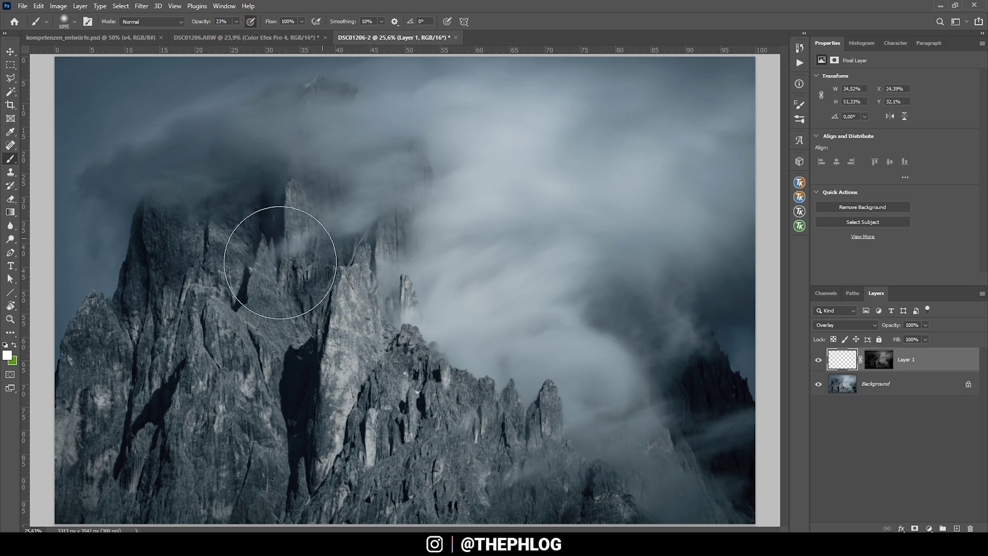
left_click(315, 221)
left_click(573, 362)
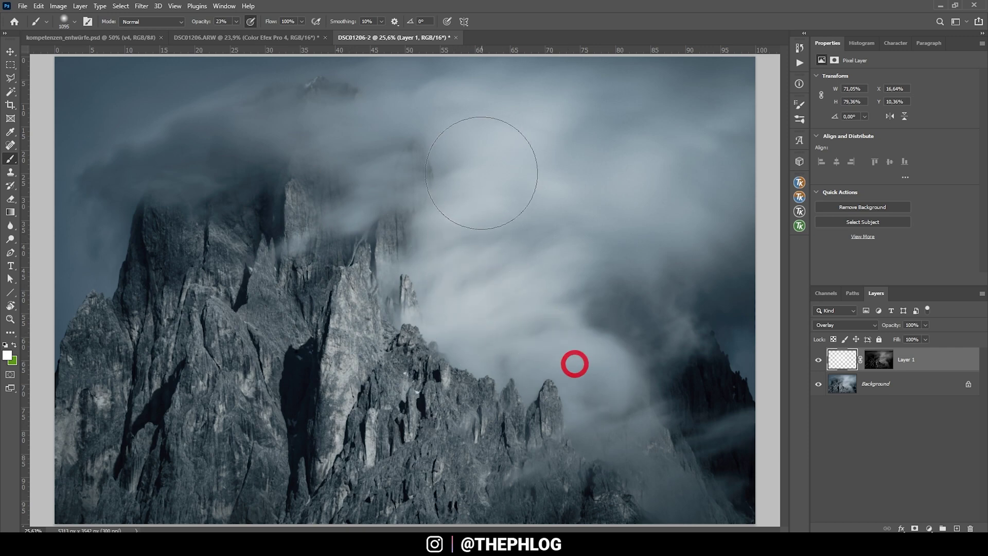
left_click(619, 261)
left_click(346, 155)
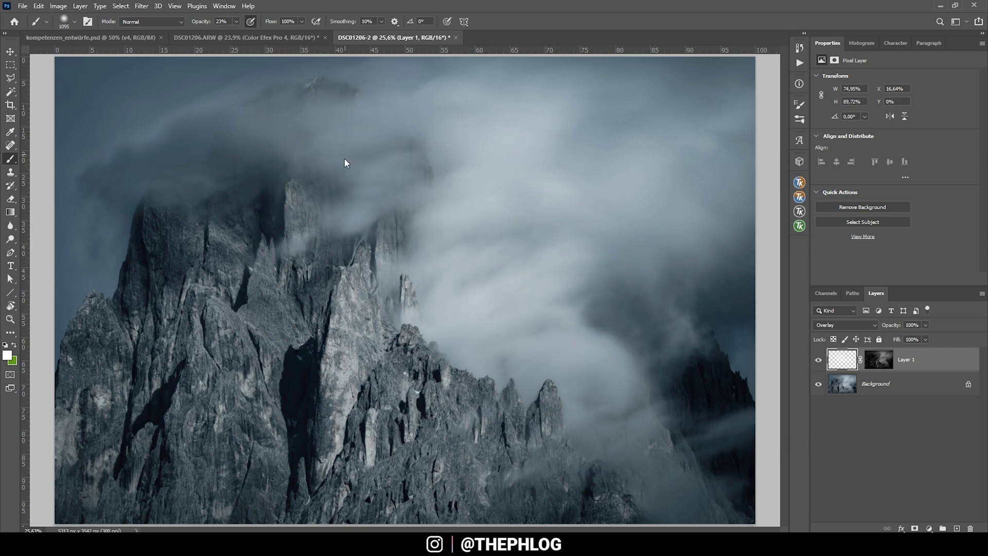
left_click(221, 181)
left_click(242, 375)
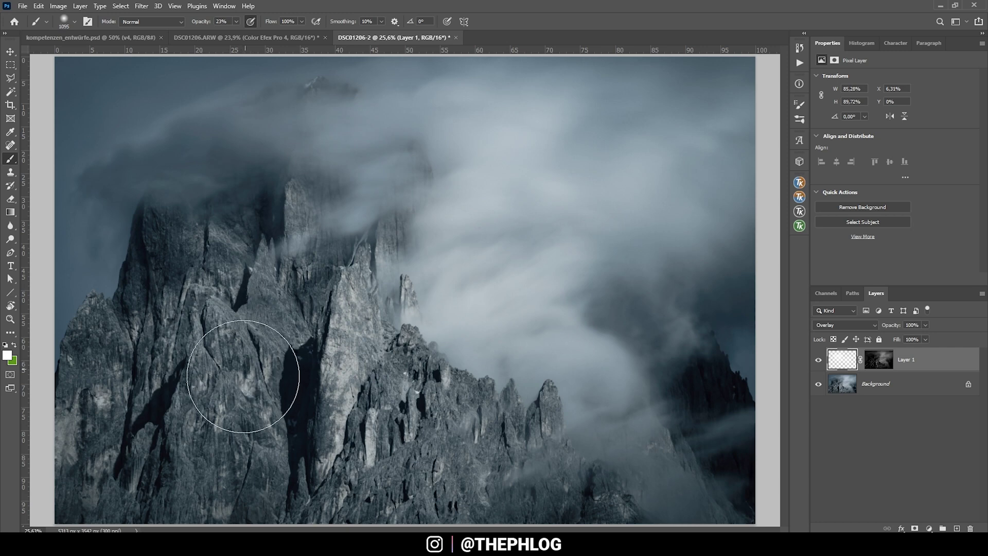
left_click(408, 397)
Compare with Layer 1 hidden, paint more fog, then merge it into the Background.
left_click(819, 360)
left_click(819, 360)
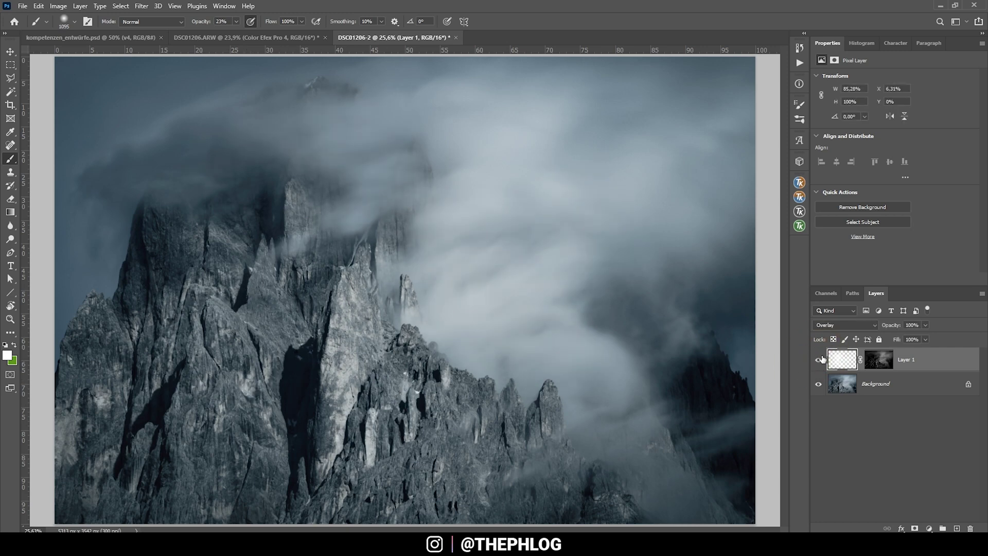
left_click(819, 360)
left_click(819, 361)
left_click_drag(636, 369, 653, 376)
left_click(819, 361)
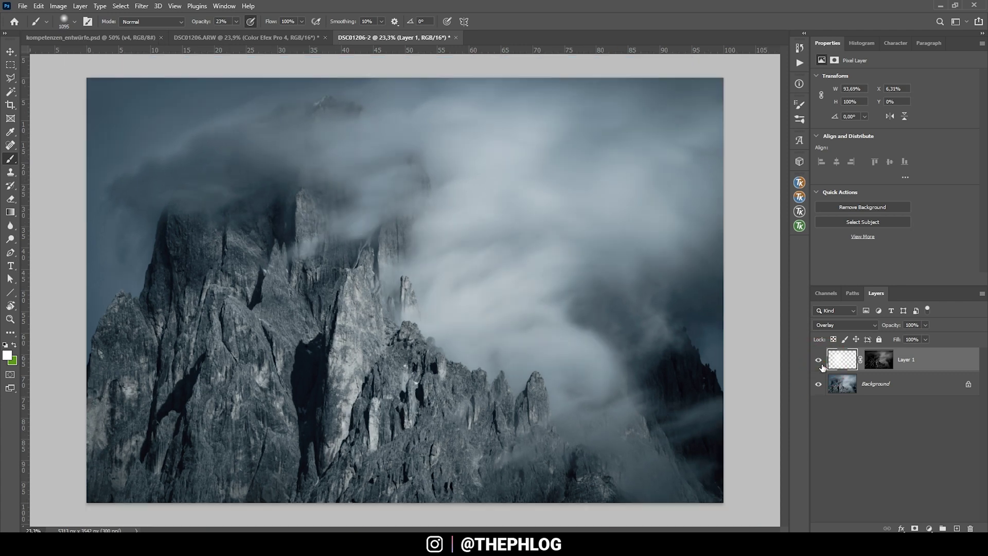
left_click(820, 363)
left_click(820, 363)
left_click(871, 385, "ctrl")
key("ctrl+e")
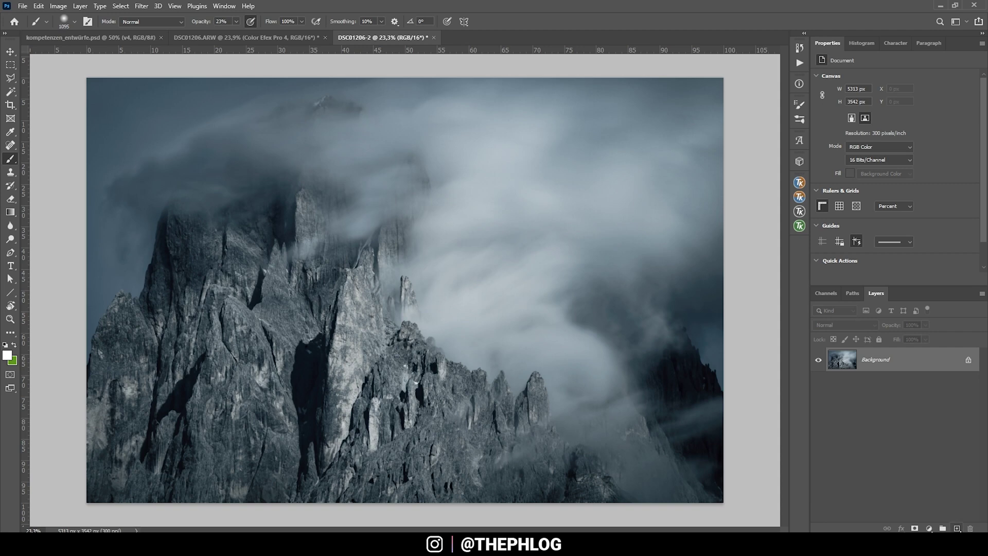
Add a new empty Layer 1 set to Overlay blending.
left_click(956, 528)
left_click(849, 325)
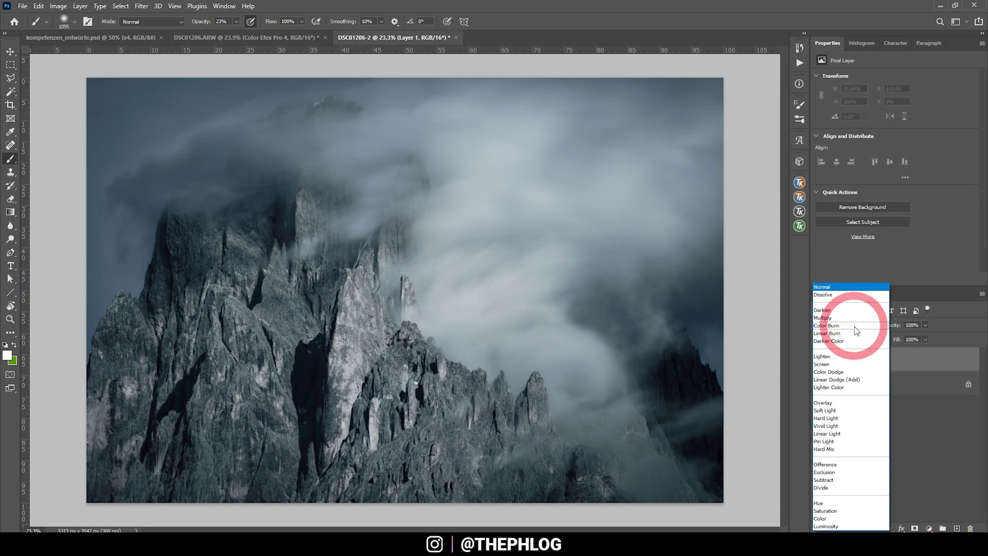
left_click(843, 405)
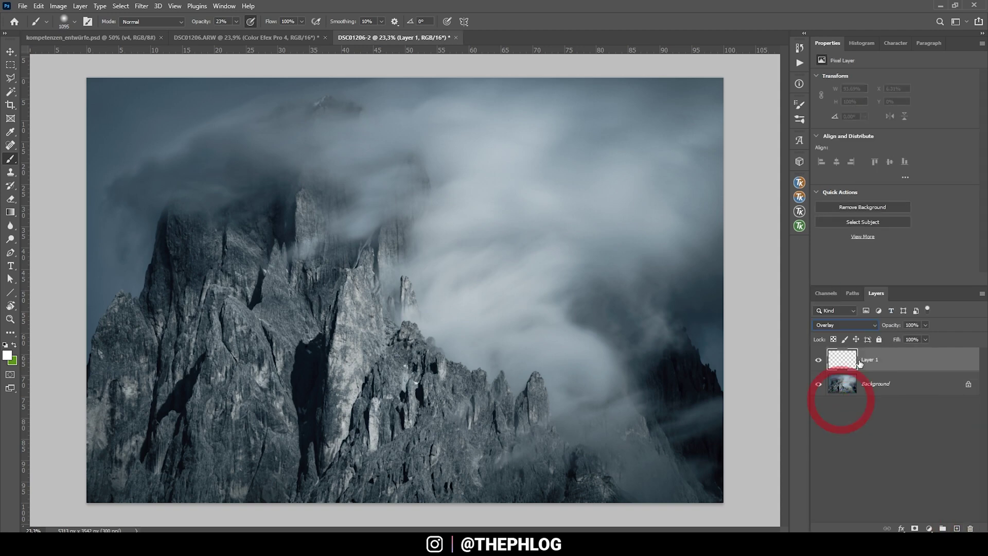
Compare the Darks 2, 3 and 4 masks and apply Darks 3 to Layer 1.
left_click(799, 227)
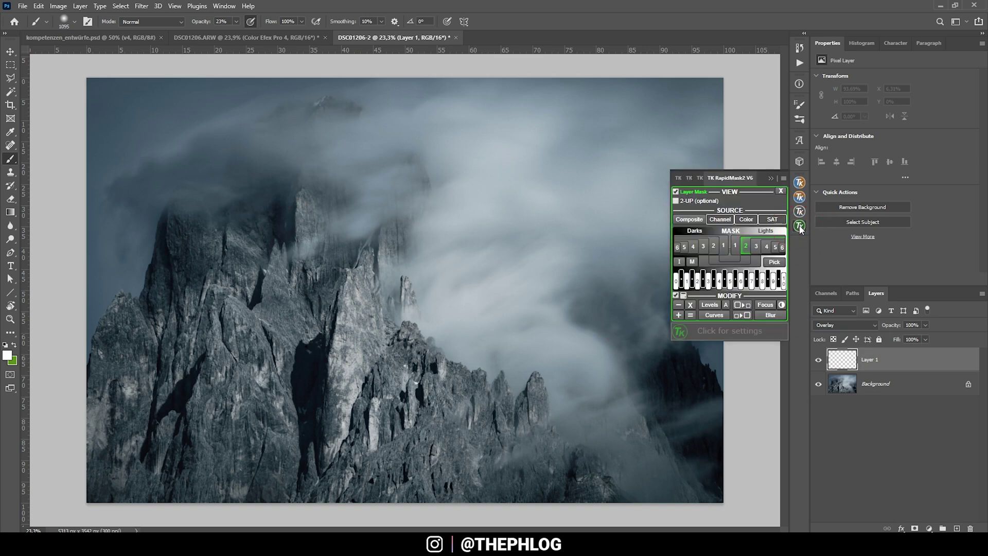
left_click(676, 192)
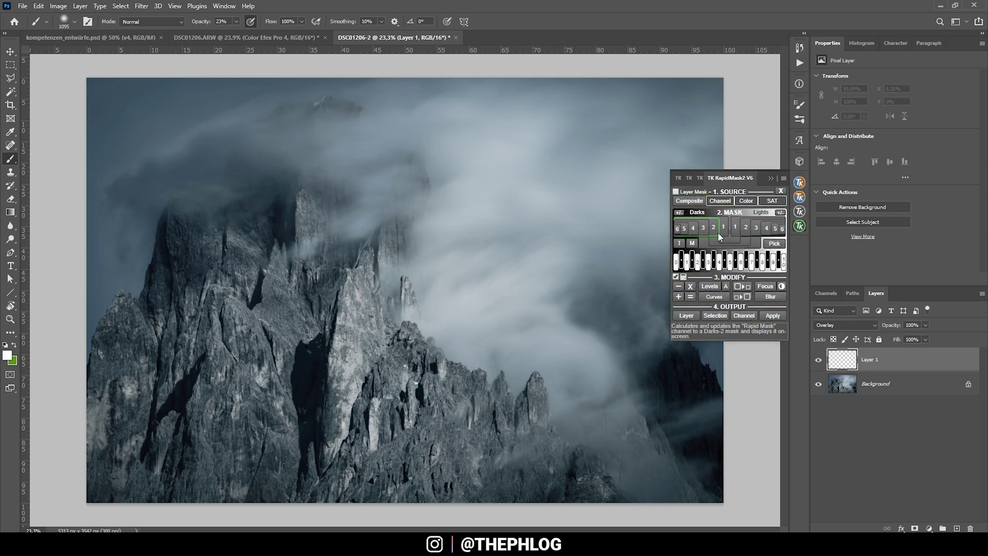
left_click(706, 227)
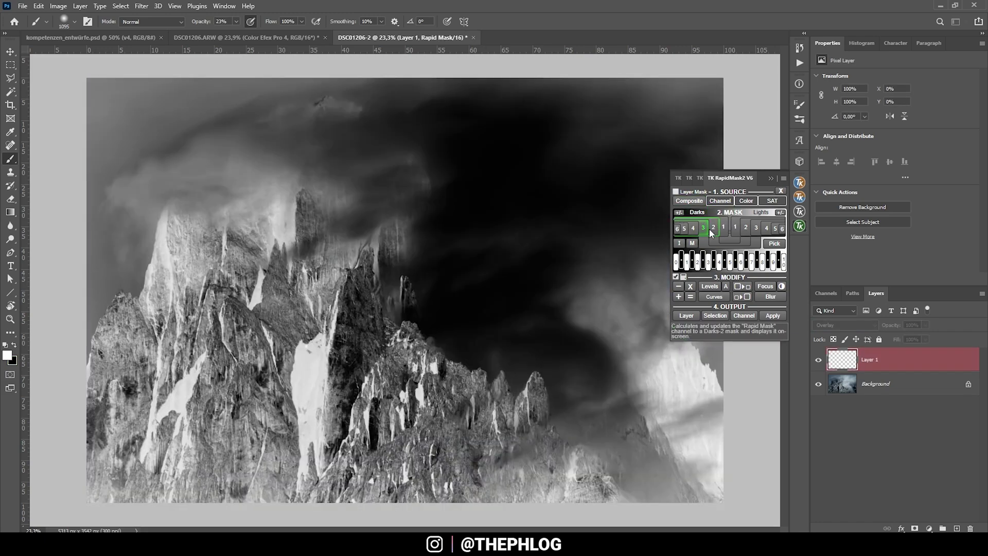
left_click(713, 228)
left_click(693, 228)
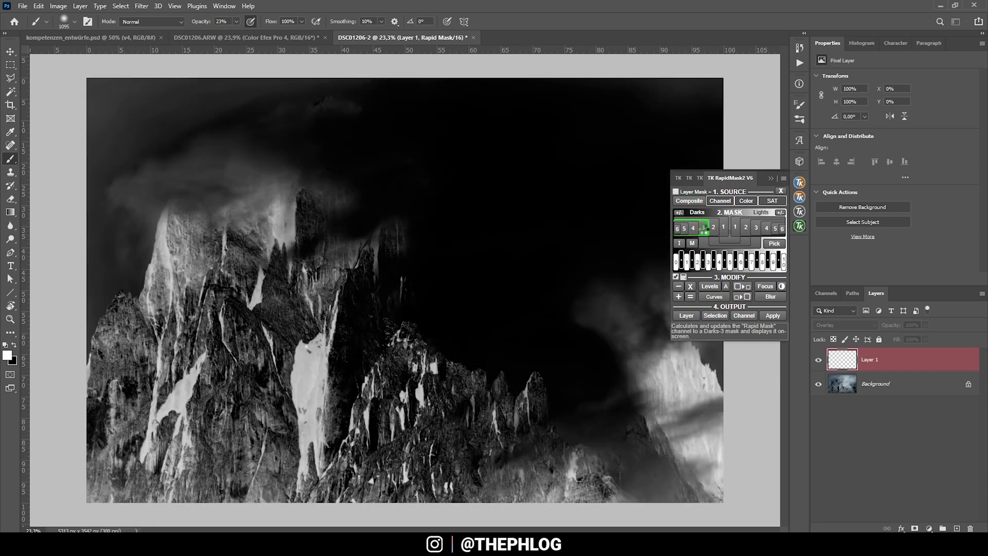
left_click(703, 228)
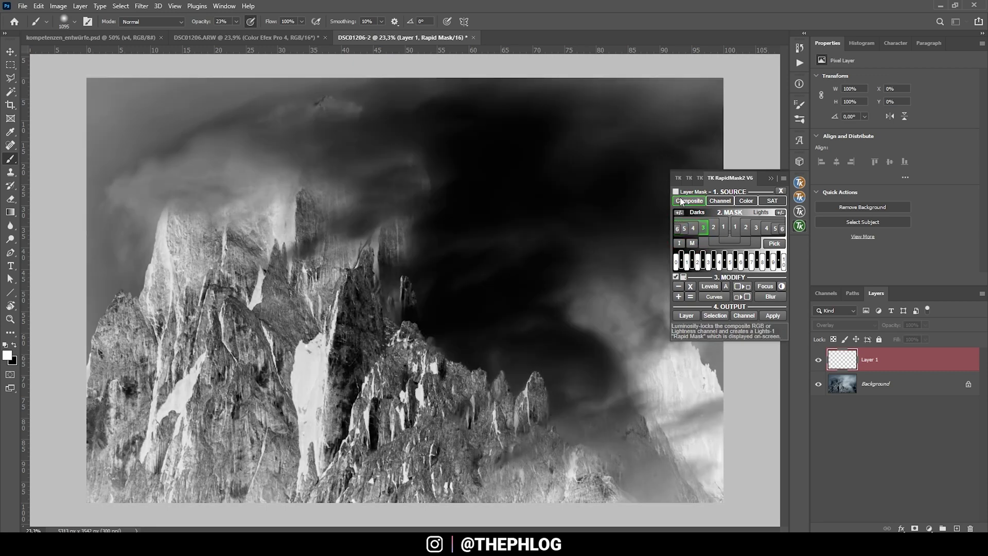
left_click(676, 191)
left_click(703, 246)
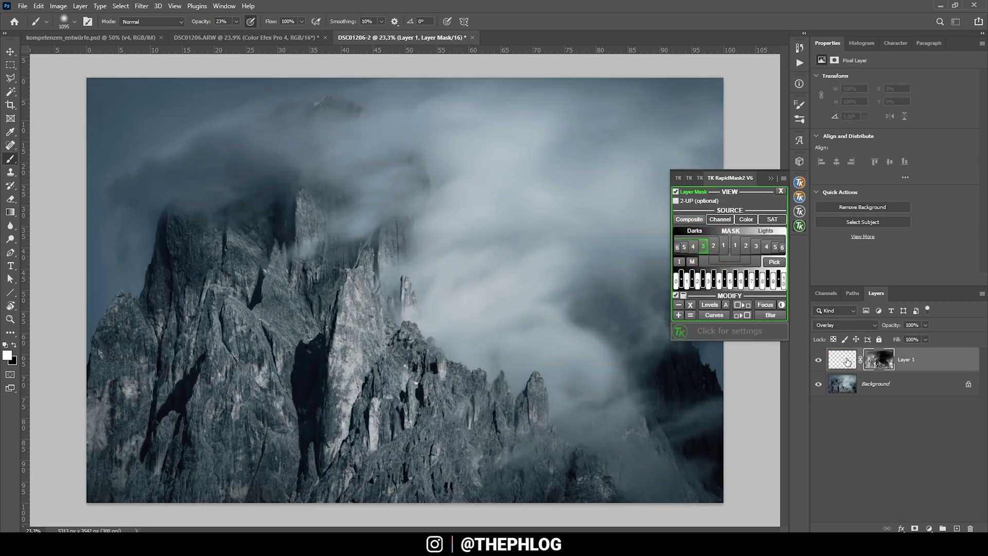
Set the foreground colour to black and use a brush enlarged to 1430.
left_click(8, 355)
left_click(698, 363)
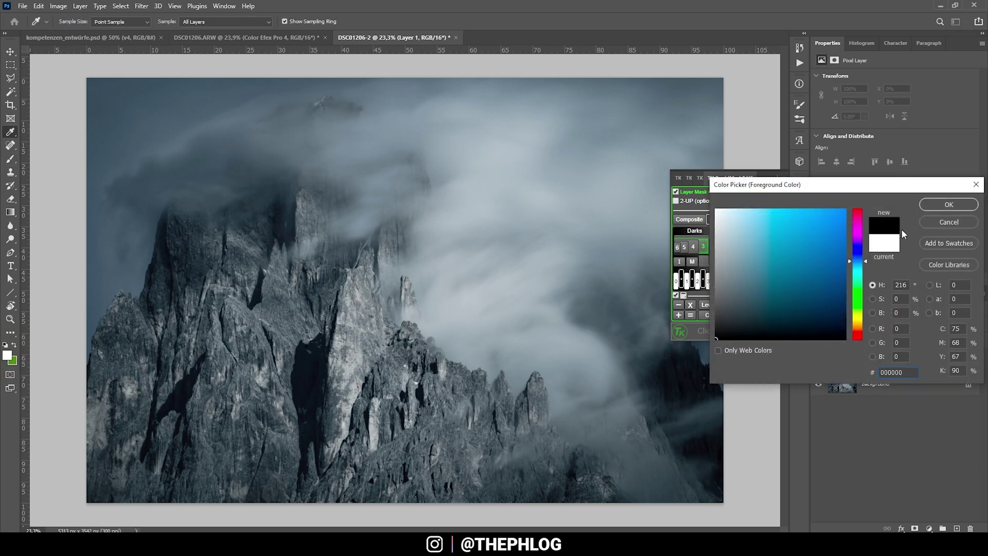
left_click(932, 204)
key("b")
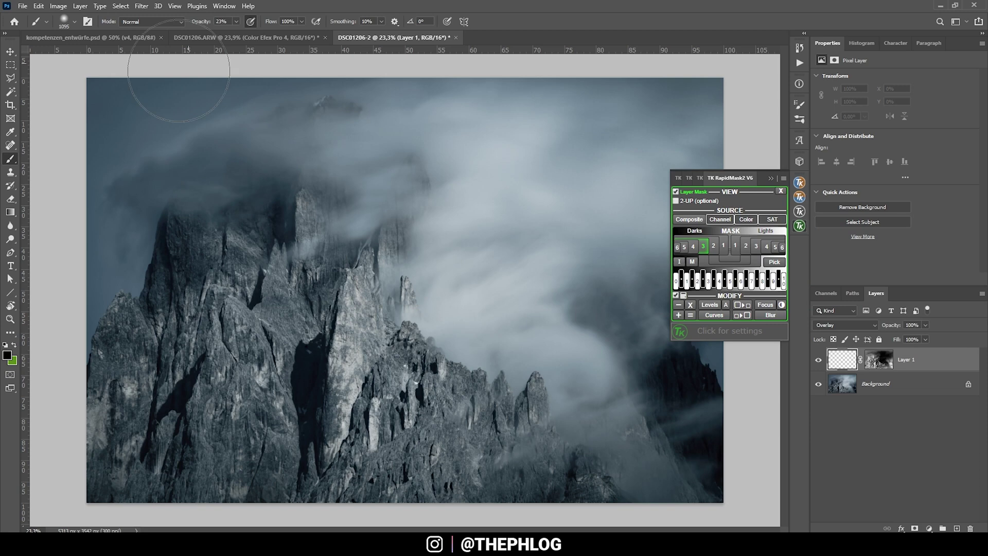
left_click(173, 244)
left_click(187, 238)
key("bracketright")
key("bracketright")
key("bracketright")
left_click(777, 176)
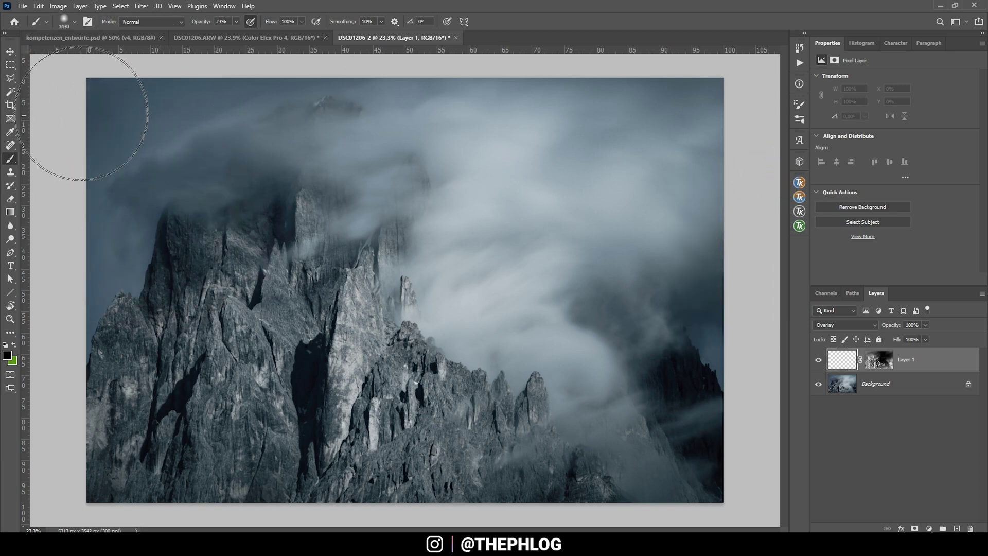
Paint black over the top clouds and all edges on Layer 1, then merge into Background.
mouse_move(110, 101)
left_mouse_down()
mouse_move(316, 21)
mouse_move(232, 44)
mouse_move(159, 88)
mouse_move(83, 267)
left_mouse_up()
mouse_move(720, 355)
left_mouse_down()
mouse_move(694, 452)
mouse_move(198, 452)
mouse_move(119, 64)
left_mouse_up()
left_click(818, 360)
left_click(819, 360)
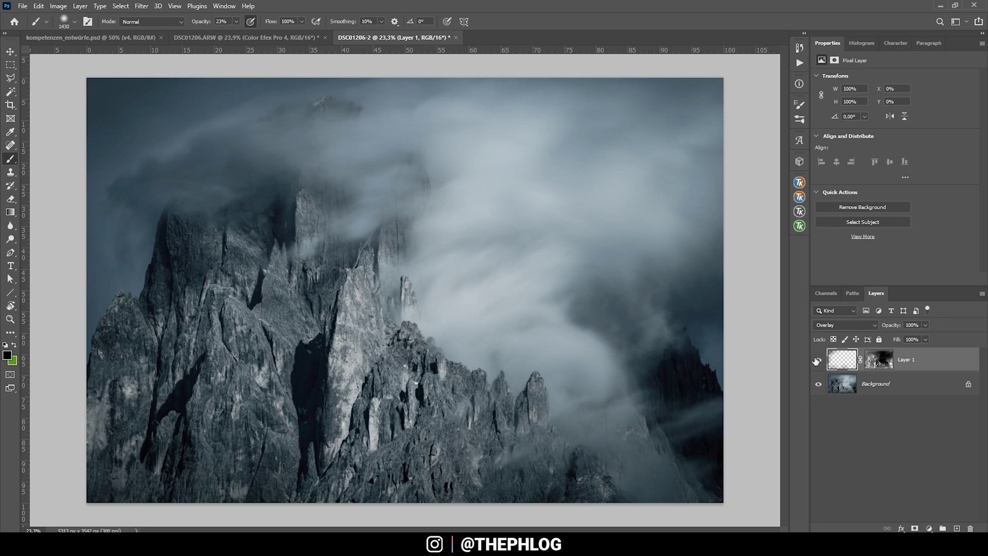
left_click(881, 387)
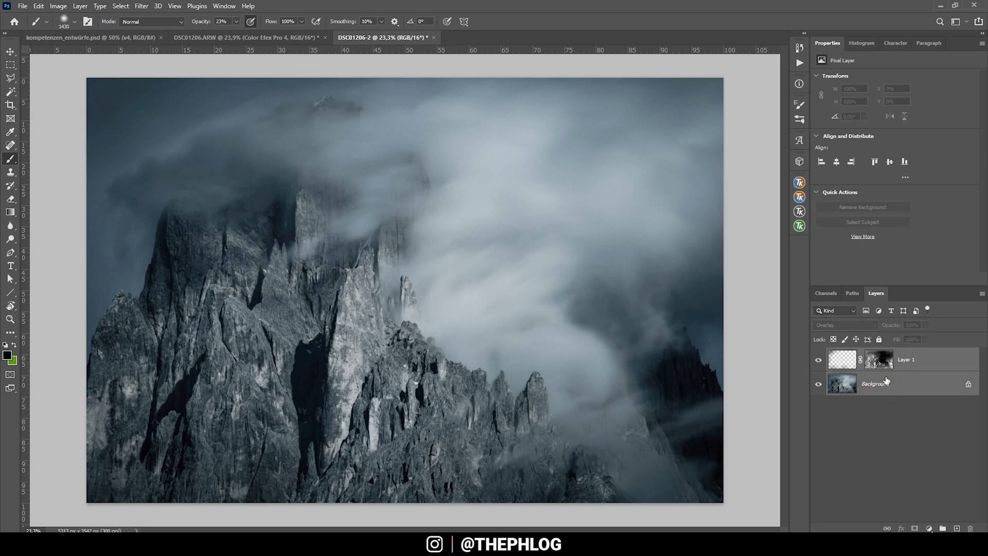
key("ctrl+shift+e")
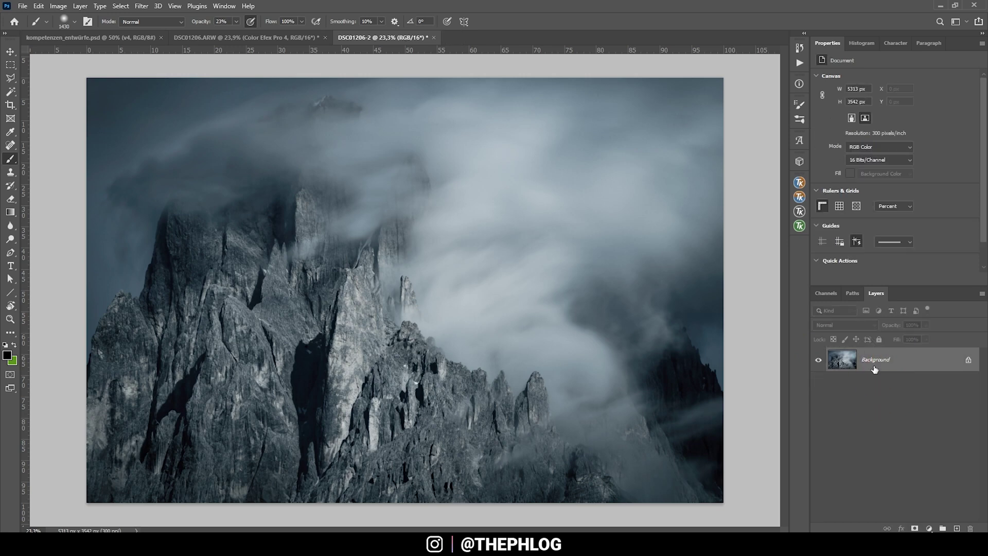
Launch Color Efex Pro 4 and apply Pro Contrast: Correct Color Cast 22%, Dynamic Contrast 4%.
left_click(148, 7)
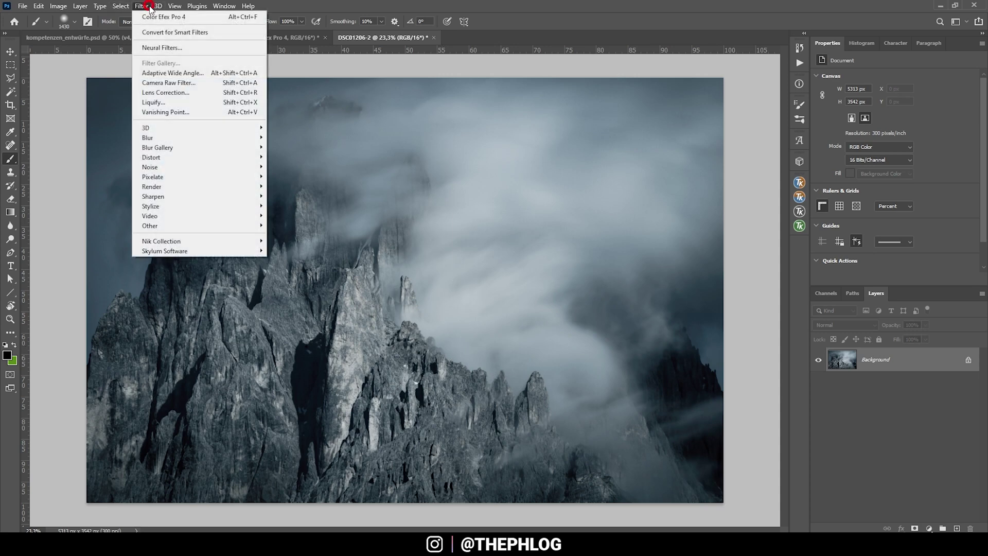
mouse_move(186, 242)
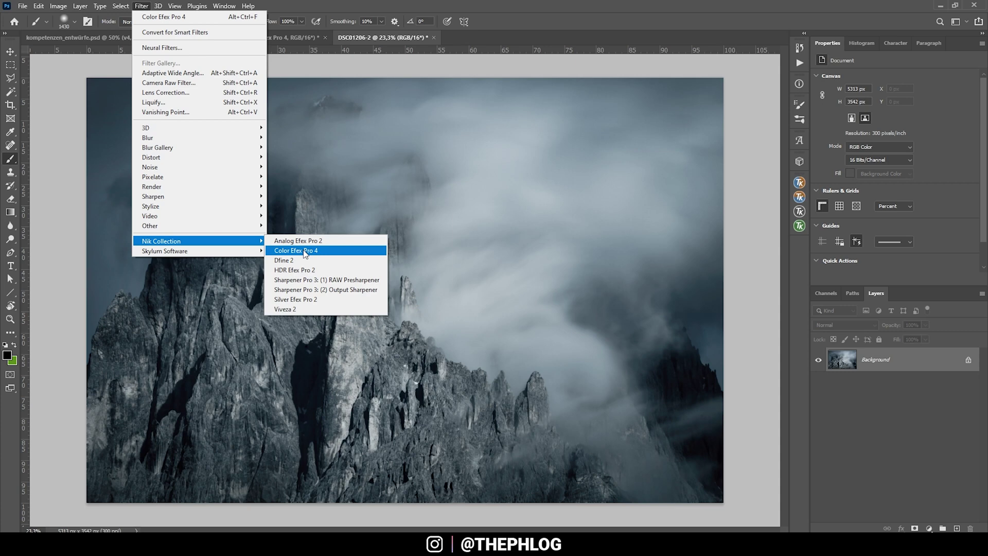
left_click(306, 251)
left_click_drag(235, 301, 234, 341)
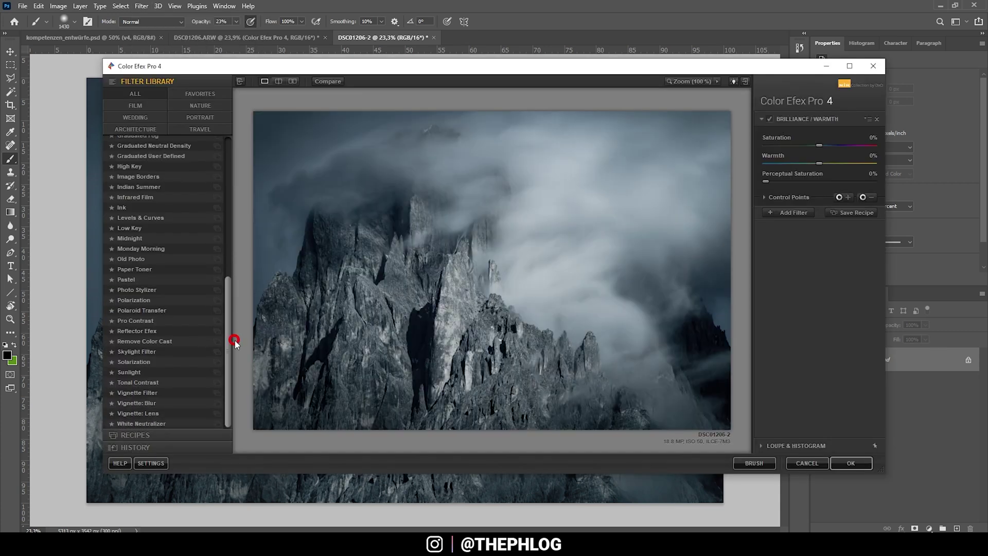
left_click(153, 322)
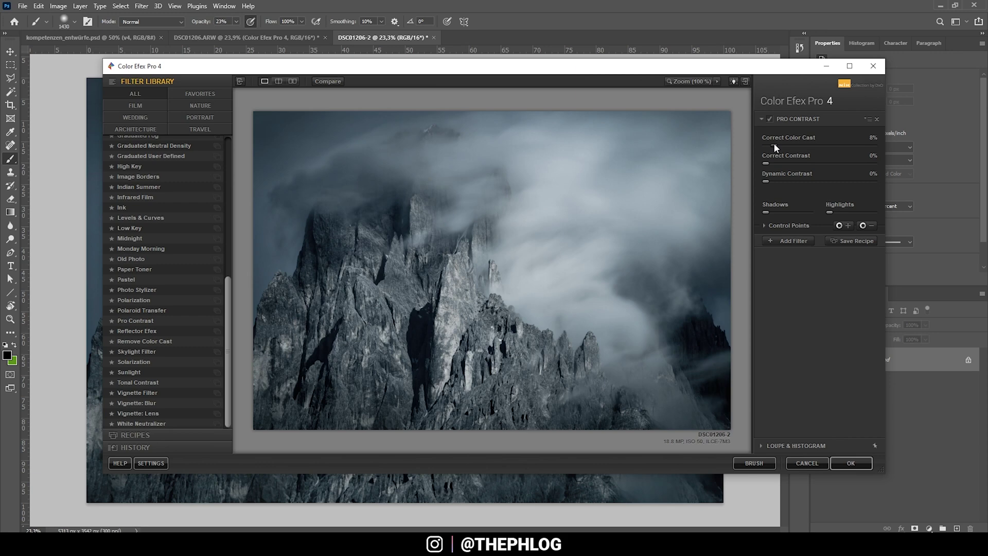
left_click_drag(773, 143, 777, 142)
left_click_drag(805, 145, 801, 145)
left_click_drag(775, 182, 767, 180)
Add Classical Soft Focus using method Soft Focus 3 at 14% strength, and apply to the image.
left_click(781, 241)
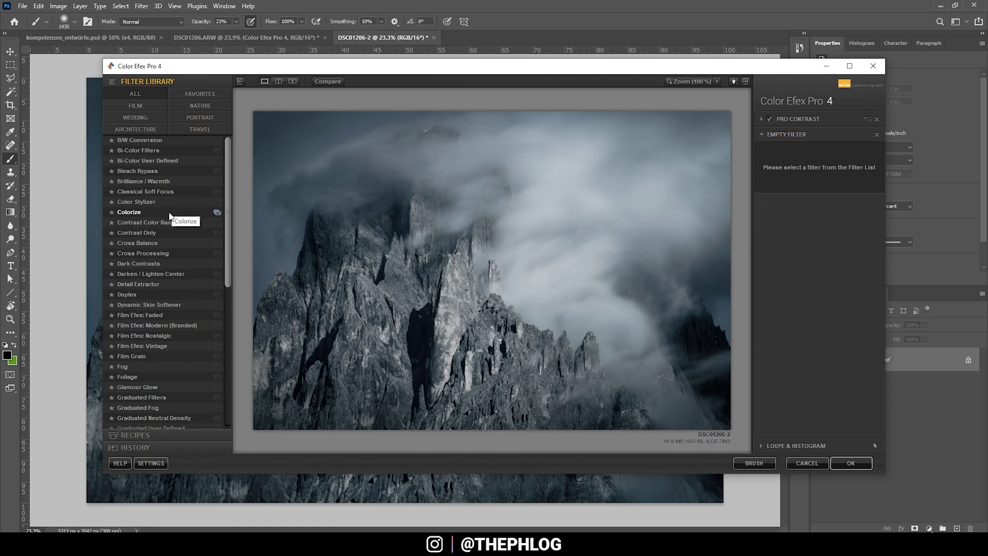
left_click(149, 192)
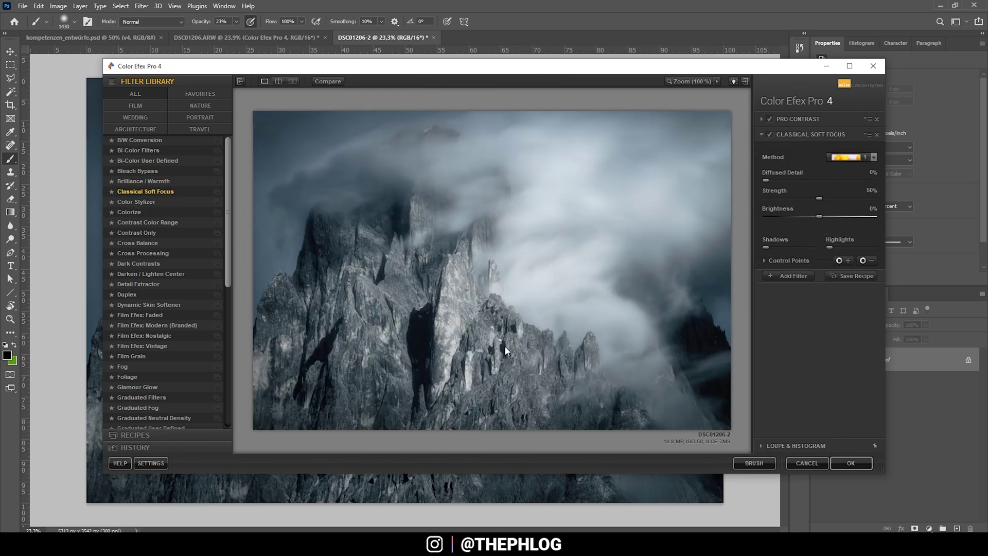
left_click(841, 156)
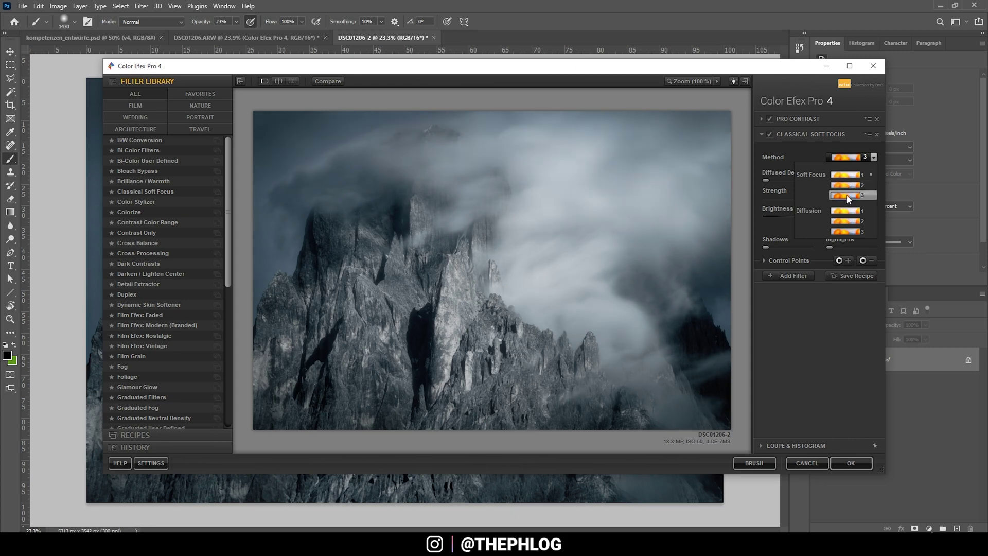
left_click(847, 195)
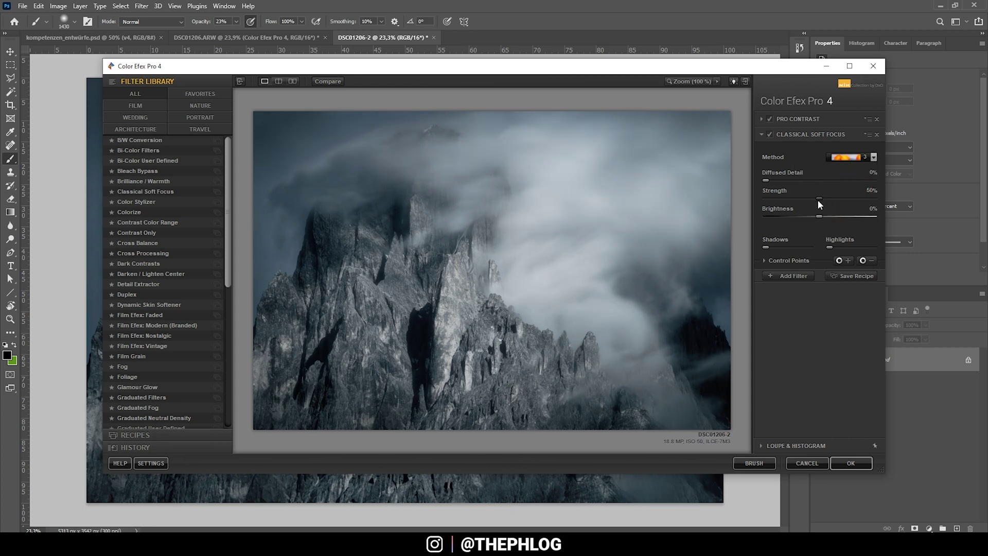
left_click_drag(817, 200, 799, 198)
left_click(782, 197)
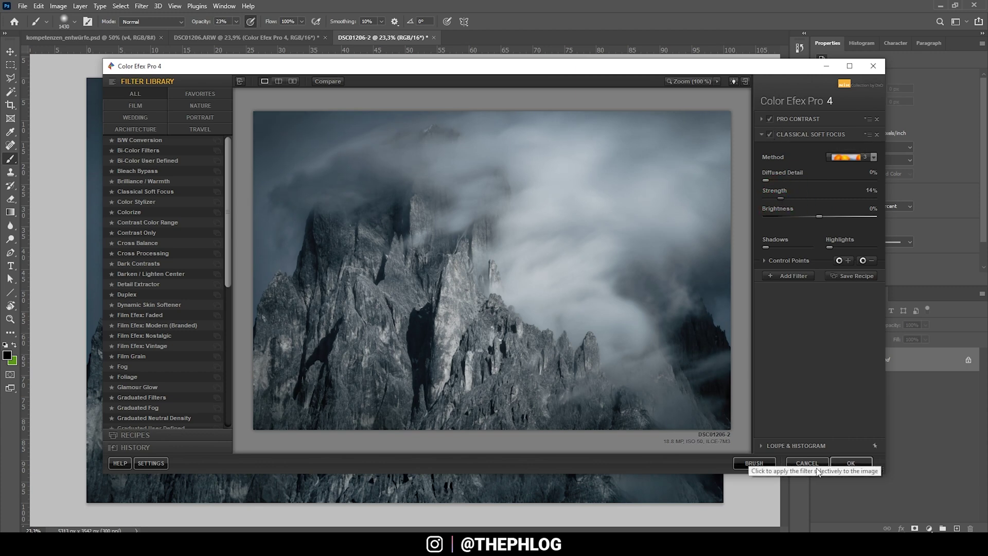
left_click(852, 464)
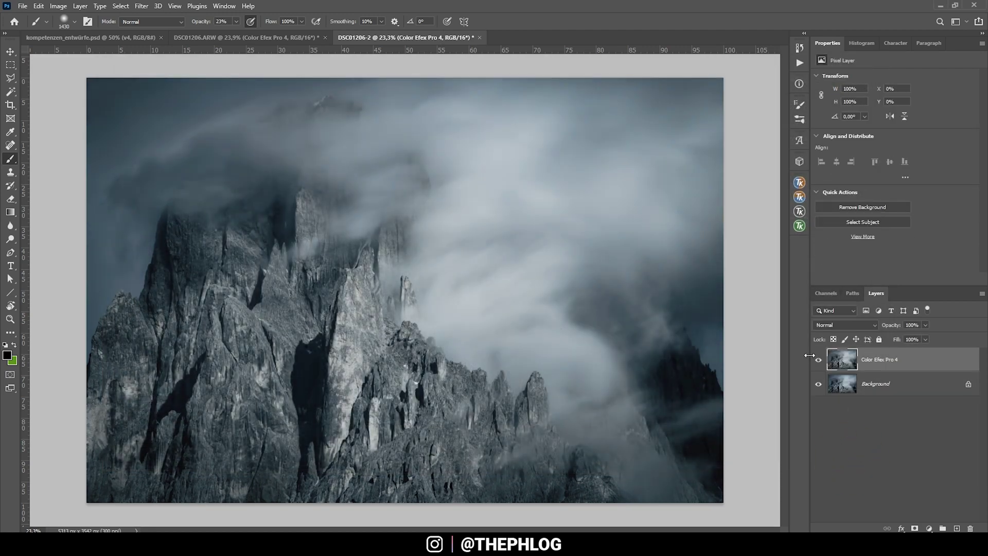
left_click(818, 360)
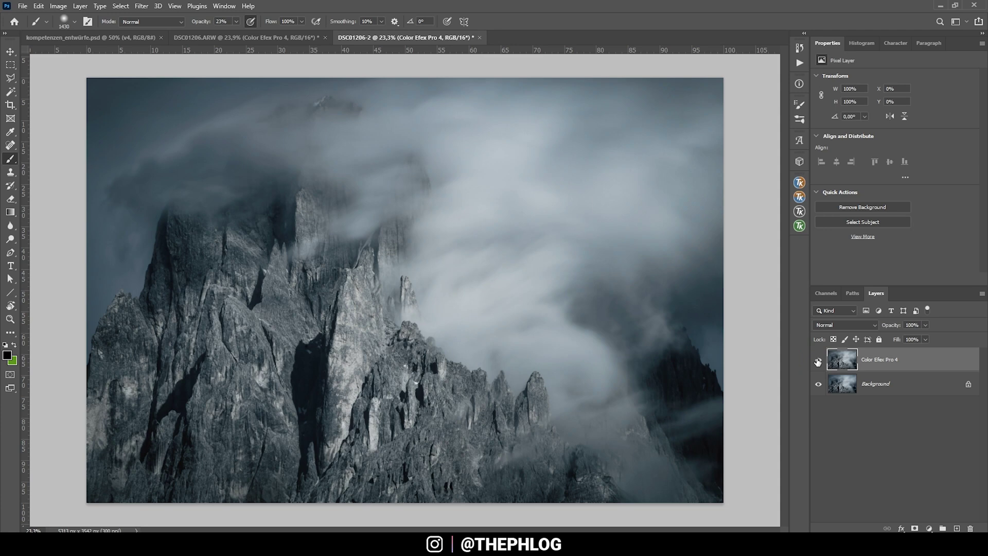